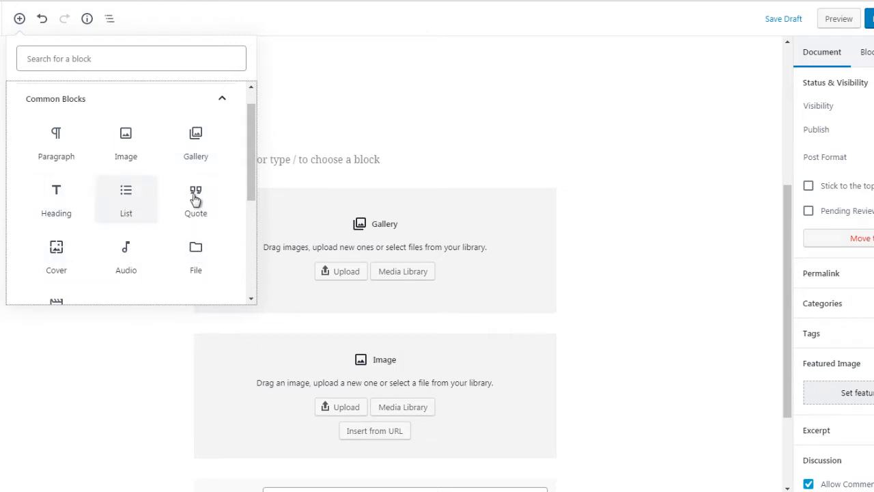
Step: Write "this is a test" in the empty paragraph above the Gallery block and copy the text to fill the paragraph with repeats
mouse_move(247, 186)
mouse_down()
mouse_move(250, 201)
mouse_move(249, 181)
mouse_up()
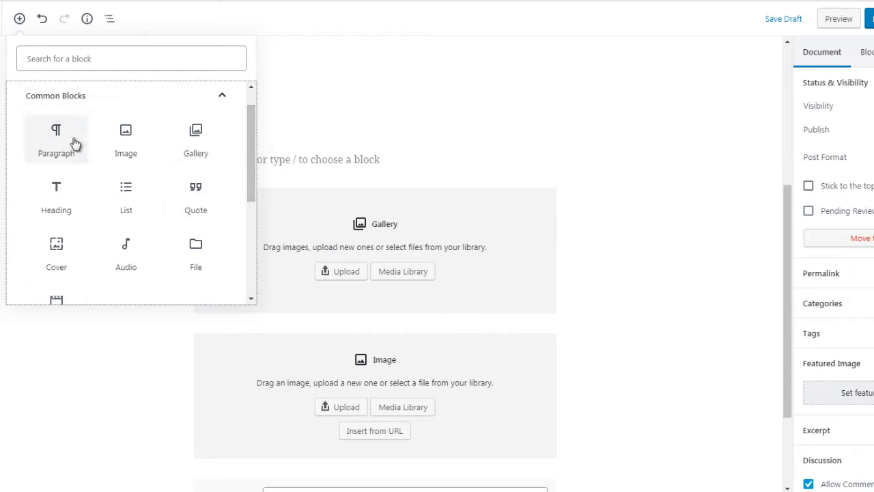
mouse_move(316, 168)
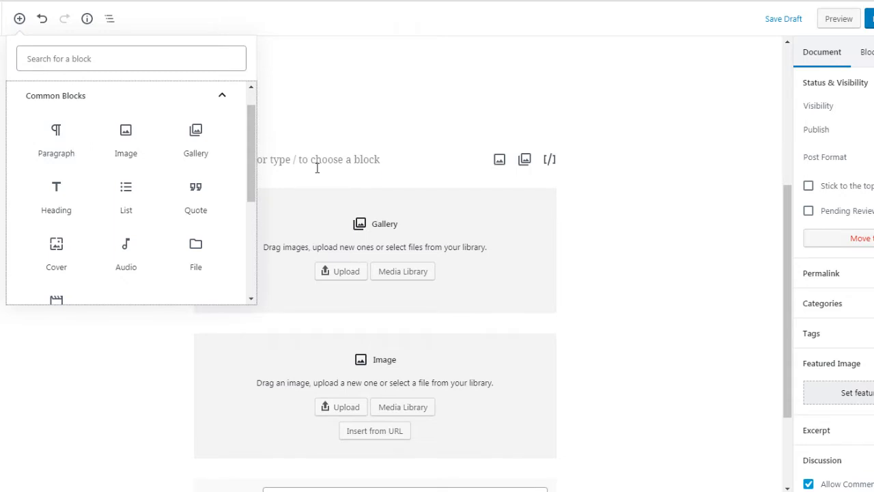
click(317, 168)
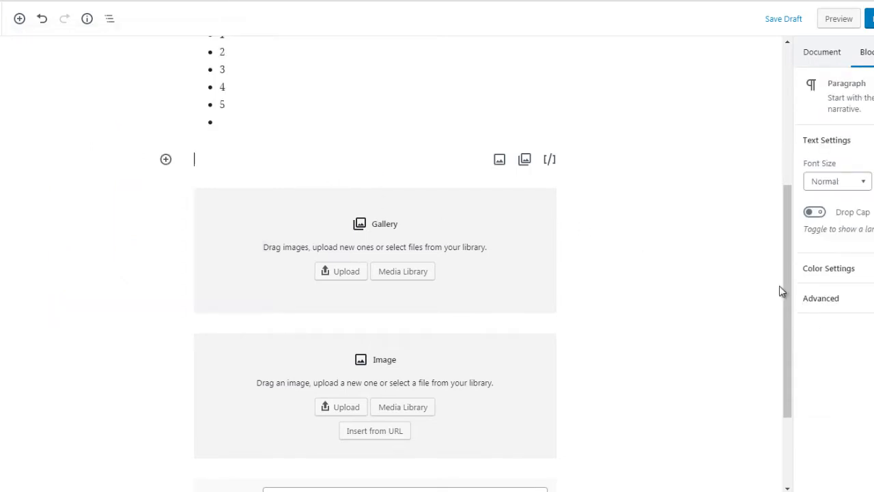
drag(785, 300, 785, 356)
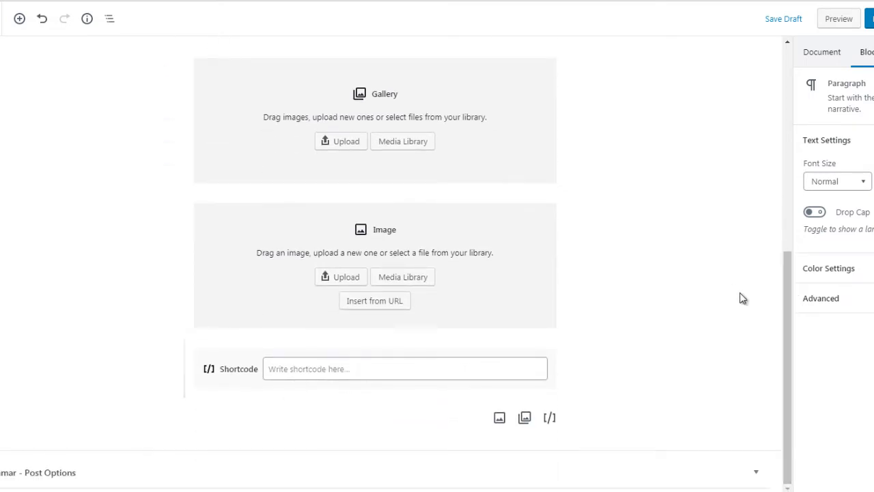
drag(787, 291, 784, 253)
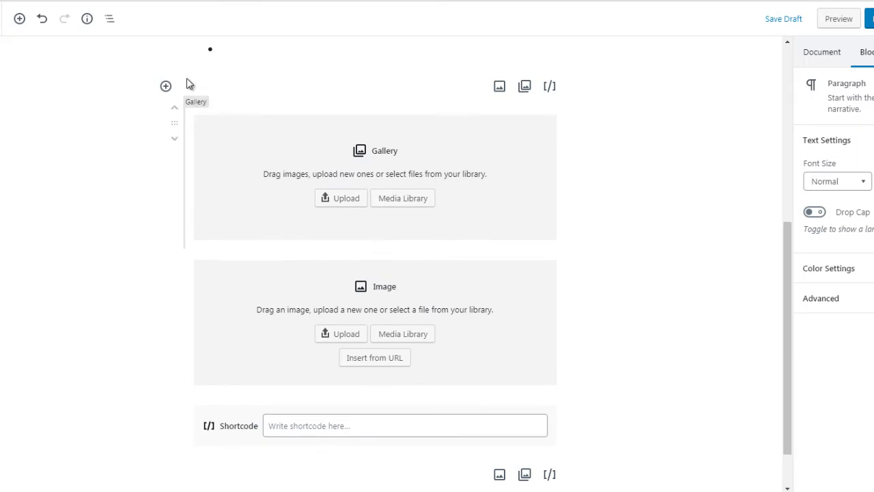
click(165, 87)
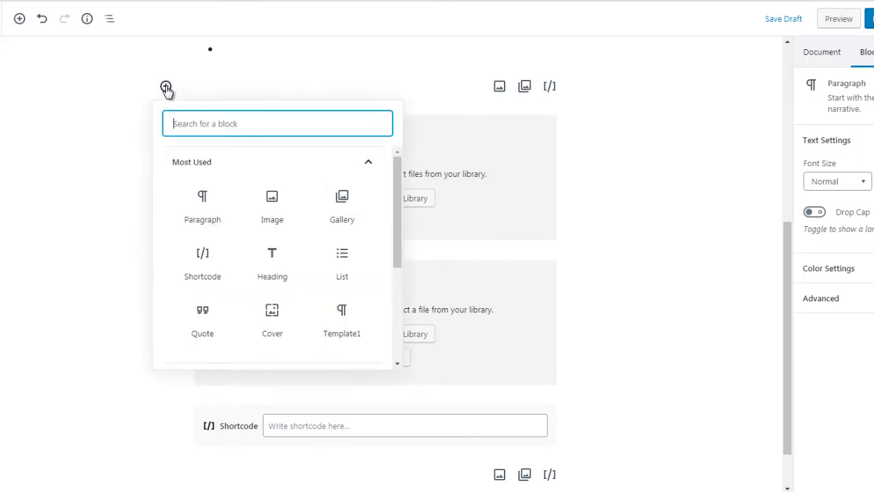
click(201, 212)
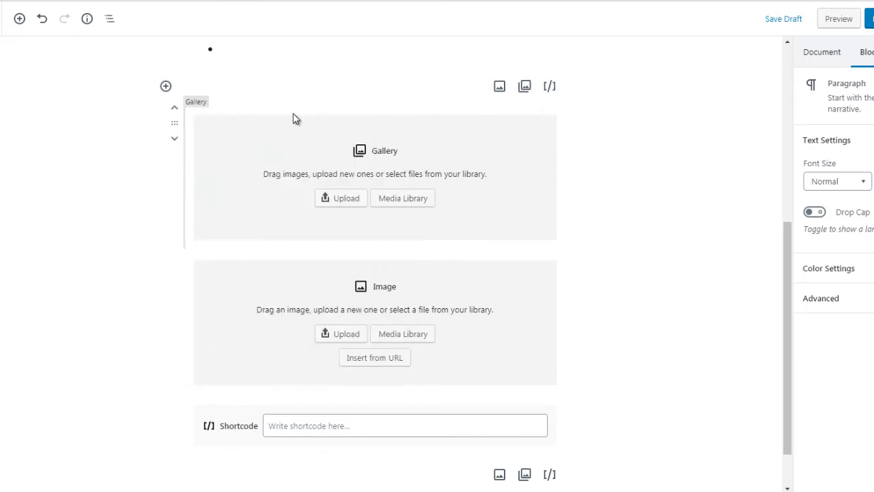
text(this is a test)
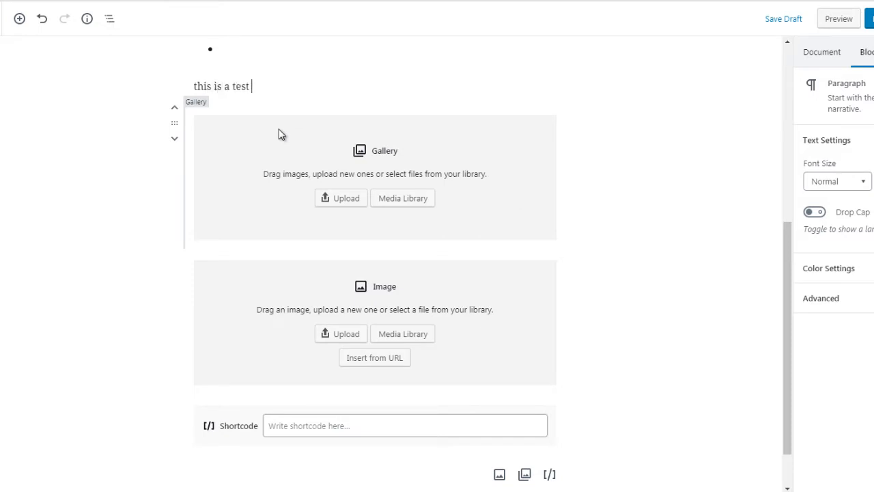
key(ctrl+a)
key(ctrl+c)
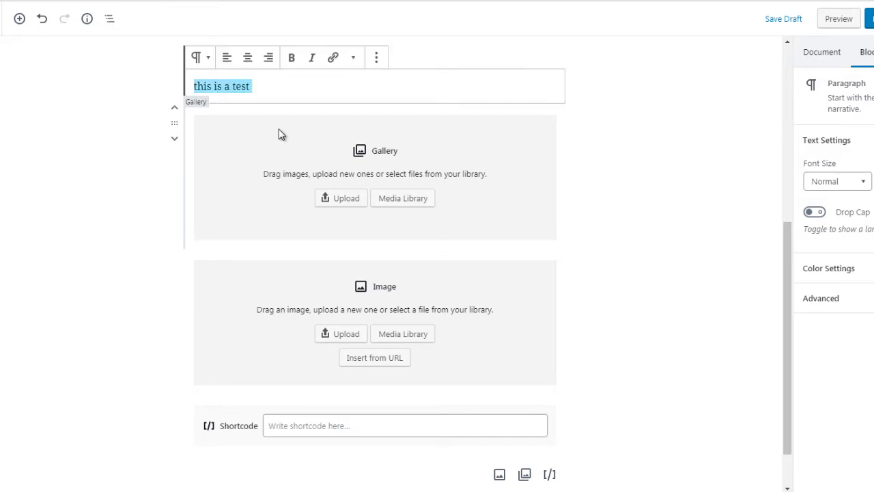
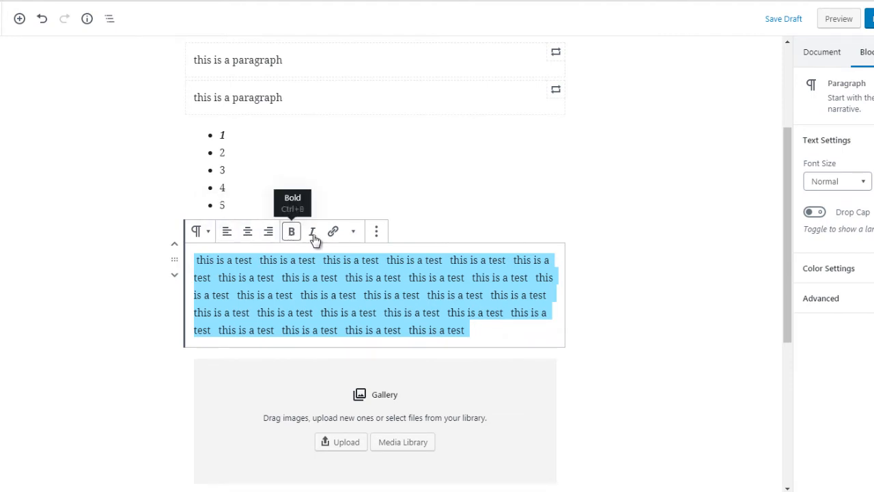
Step: Look through the additional block options available for the repeated-text paragraph
click(376, 234)
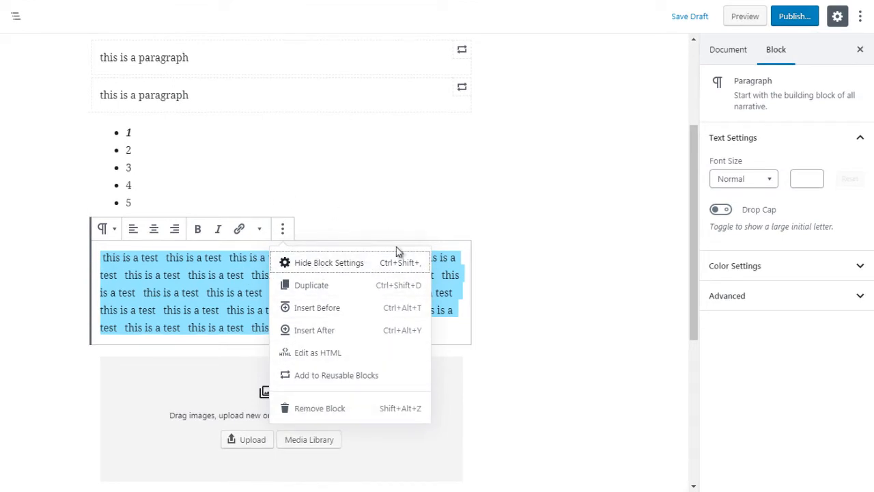
click(732, 335)
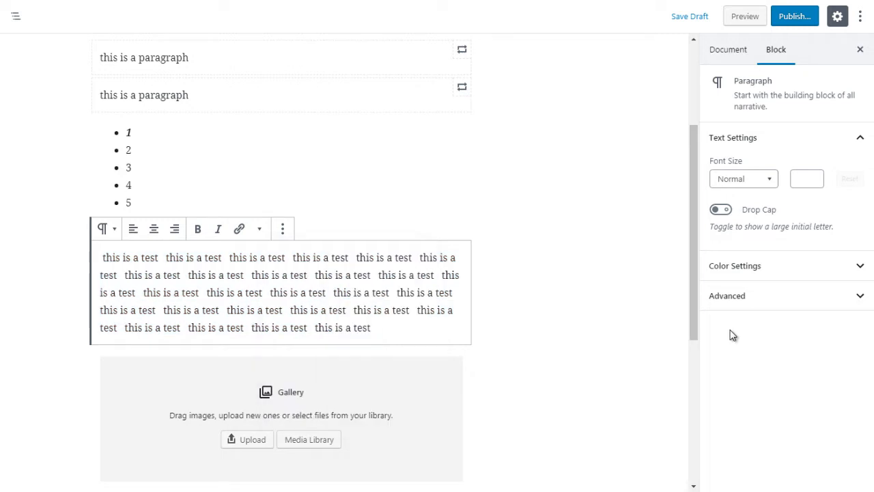
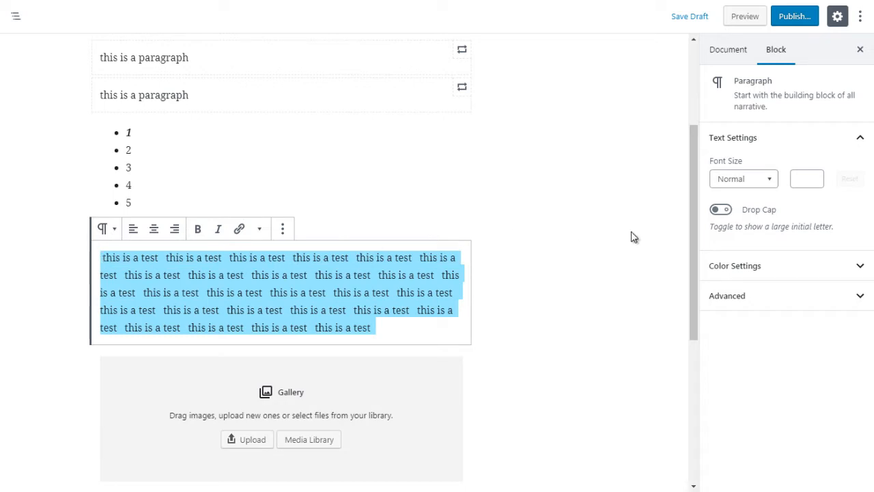
Step: Try the Medium, Huge, Small and Normal font size presets on the paragraph, finishing on Medium
click(750, 185)
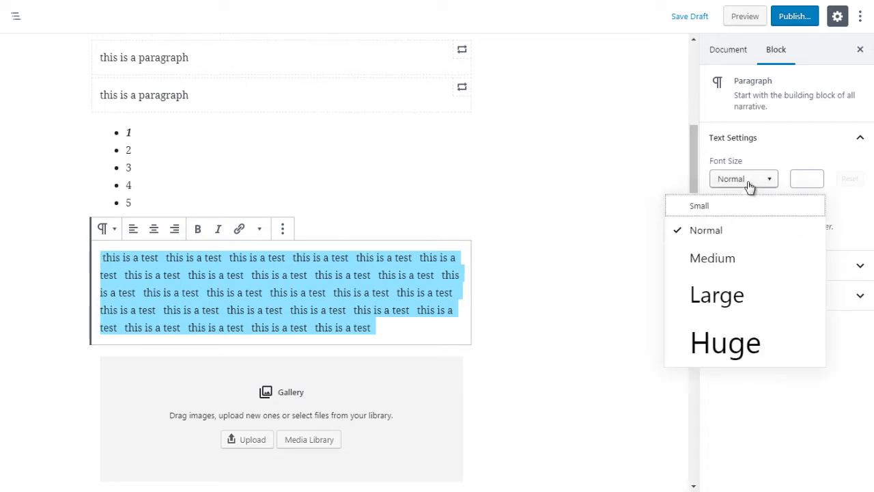
click(717, 258)
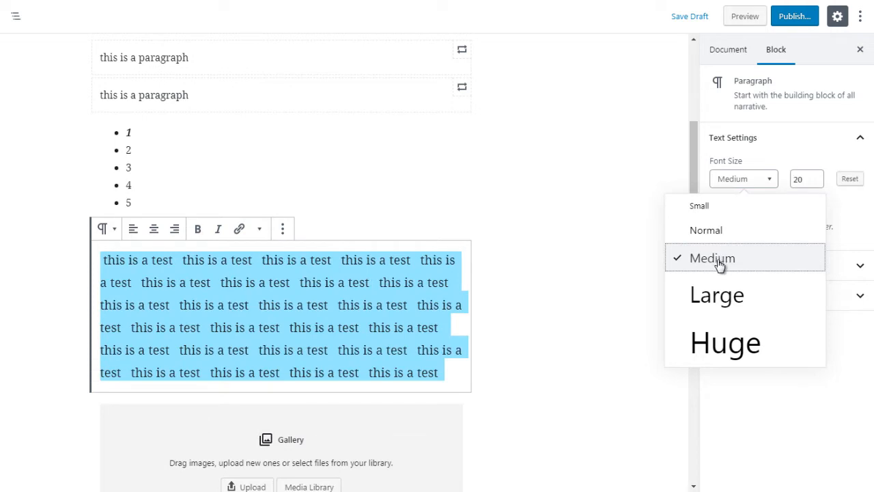
click(718, 342)
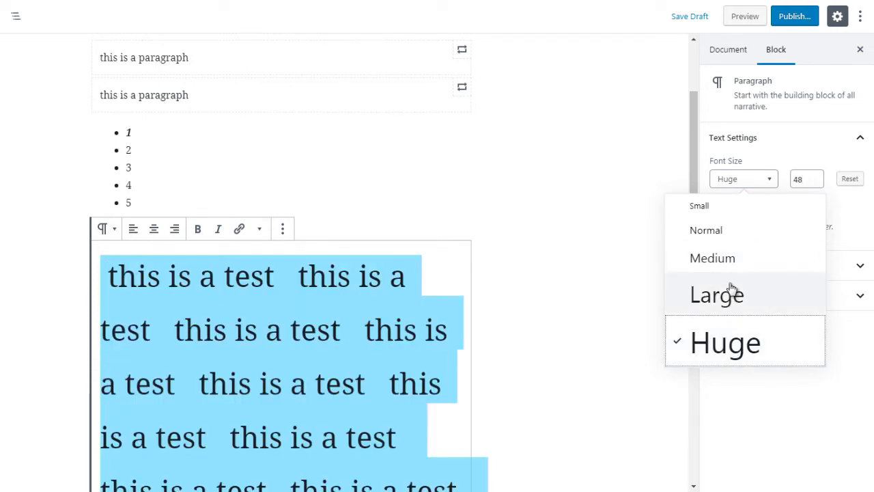
click(707, 208)
click(706, 232)
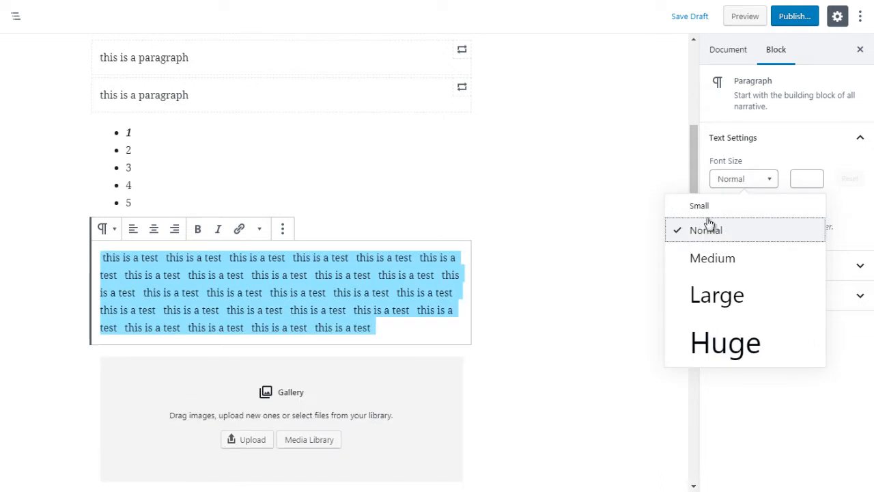
click(711, 257)
Step: Adjust the paragraph's custom font size up and down in single steps, finishing at 23
click(818, 177)
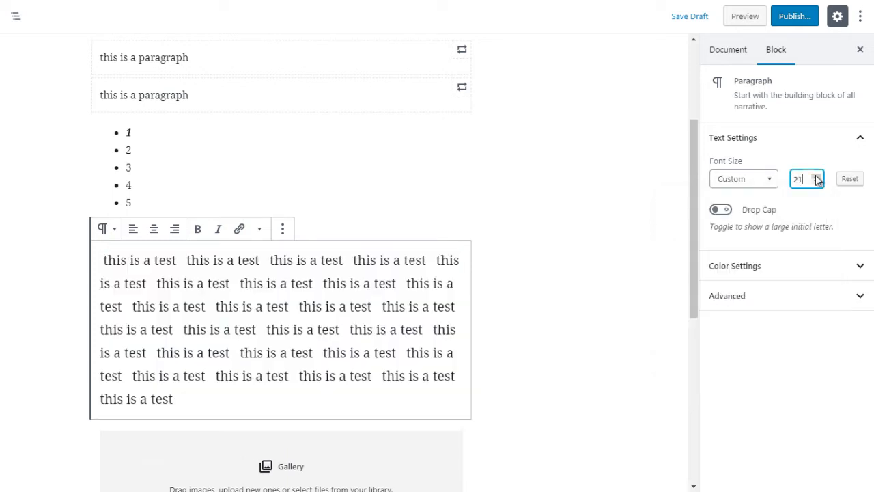
click(817, 182)
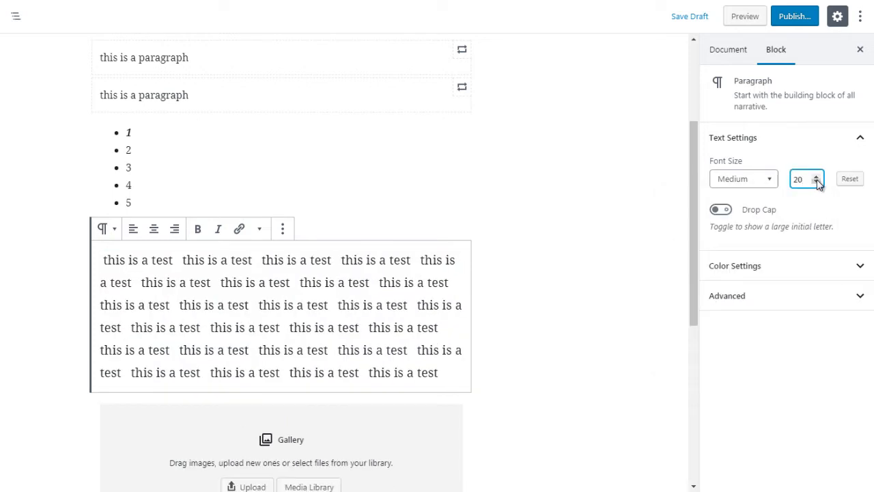
click(817, 182)
click(817, 183)
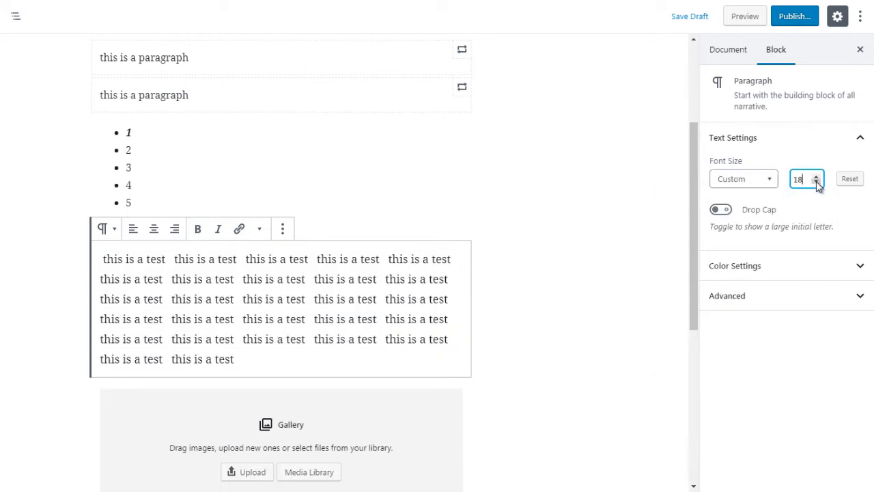
click(817, 177)
click(817, 183)
click(817, 177)
click(817, 177)
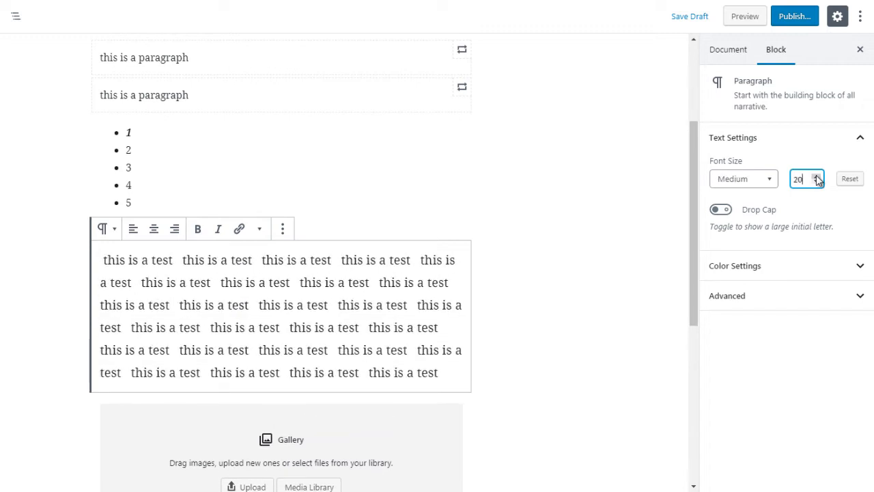
click(817, 177)
click(817, 177)
click(817, 177)
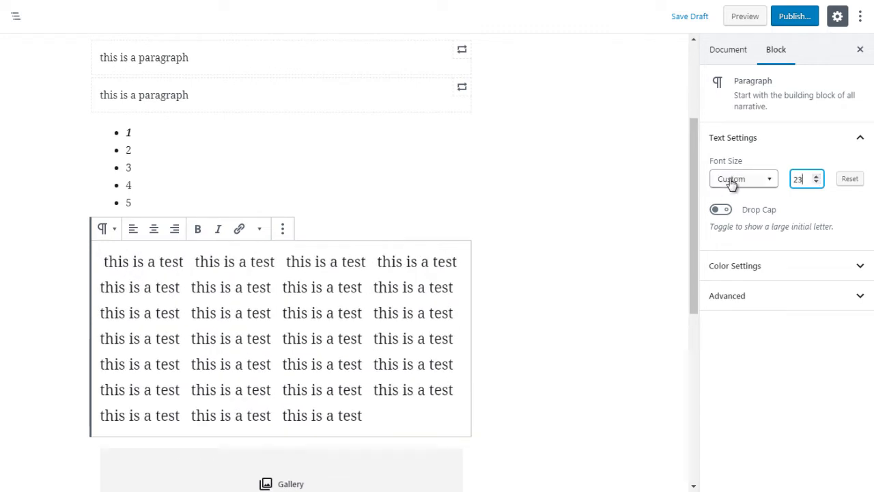
Step: Raise the paragraph's custom font size to 26
click(770, 180)
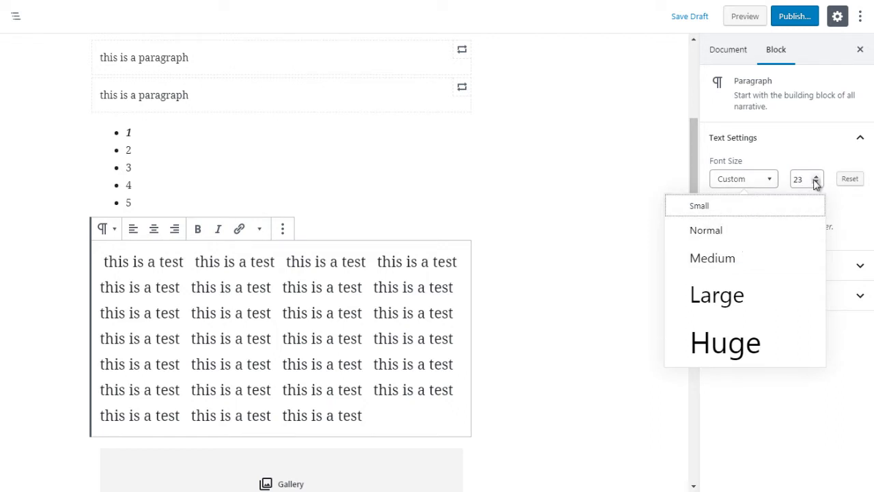
click(816, 178)
click(815, 177)
click(816, 178)
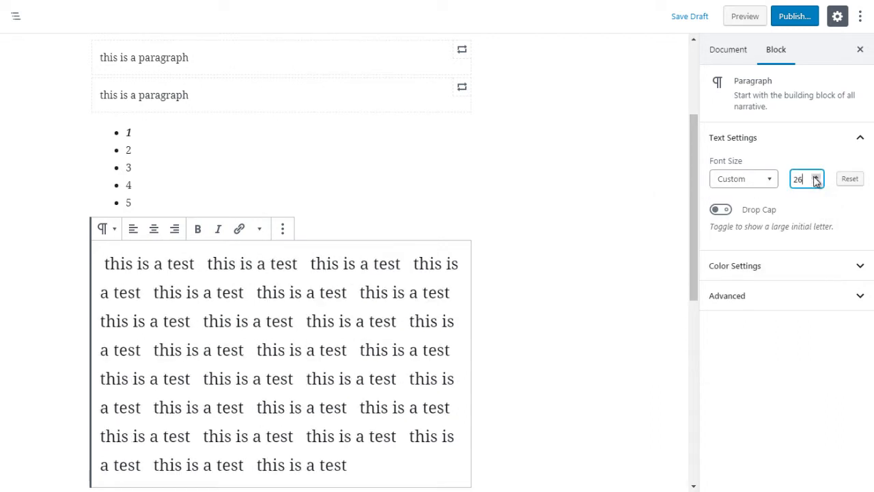
Step: Compare the Huge and Large font size presets on the paragraph and settle on Huge
click(754, 186)
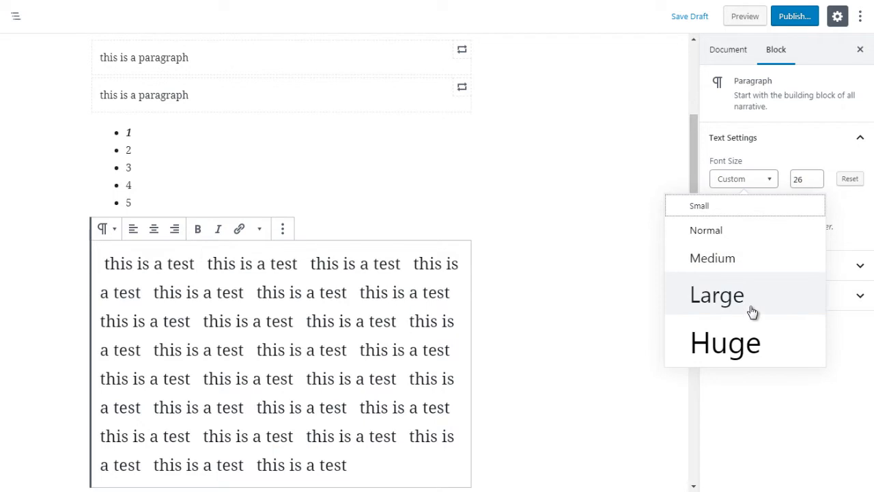
click(753, 338)
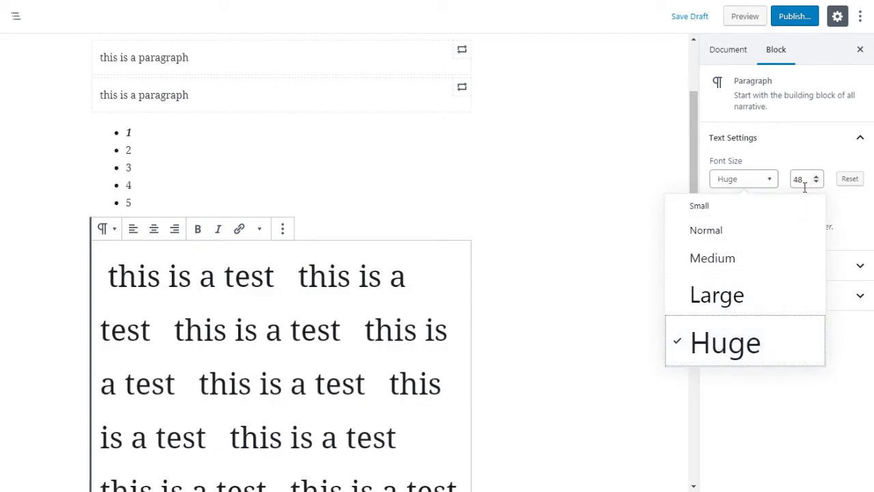
click(734, 307)
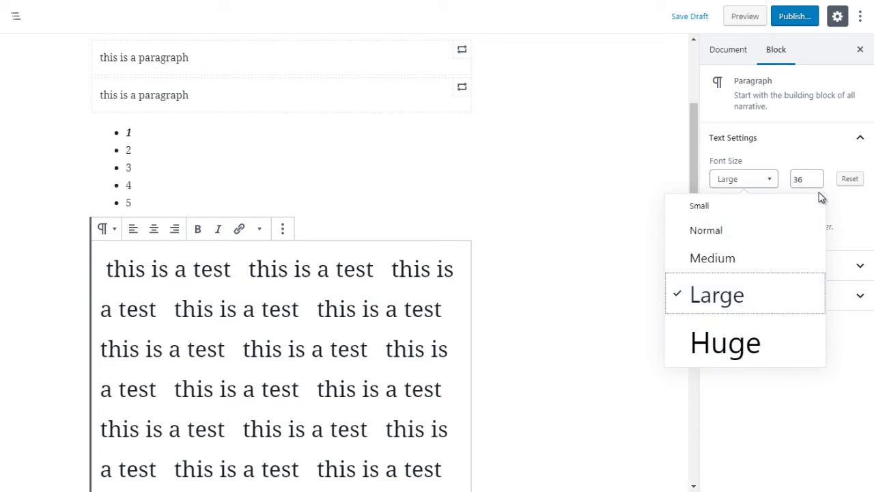
click(738, 360)
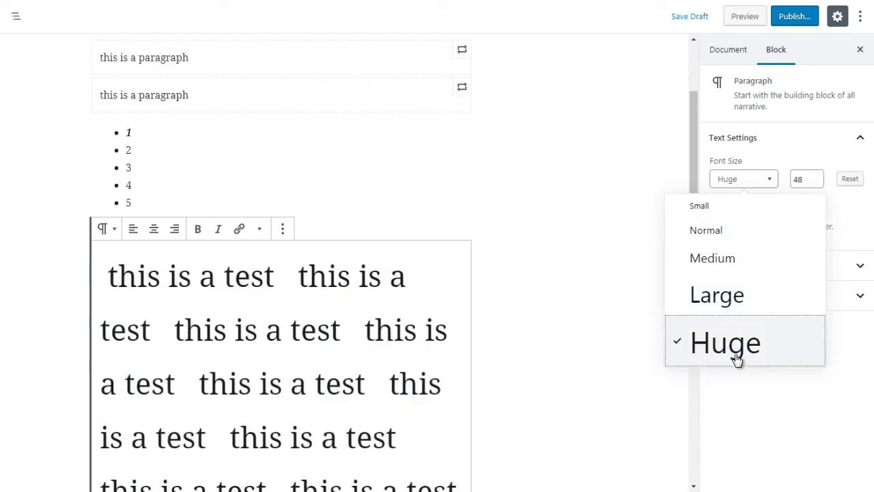
Step: Reduce the paragraph's font size to a custom value of 39
click(803, 179)
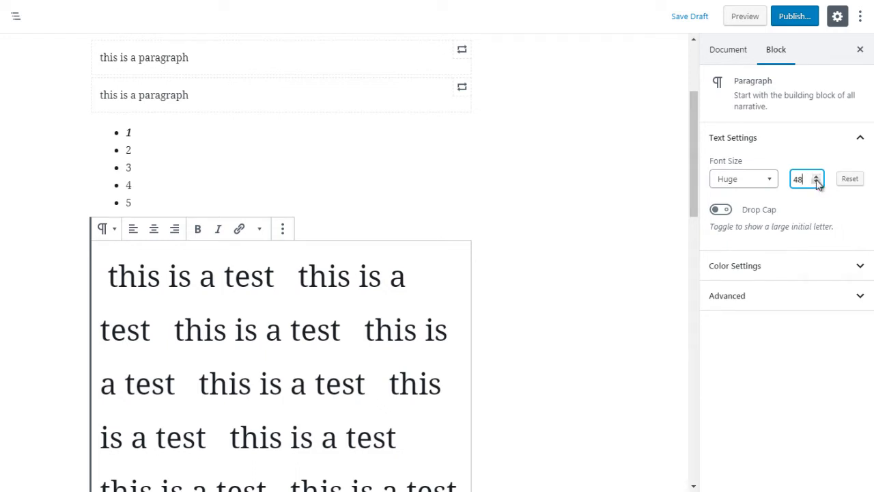
click(817, 182)
click(817, 182)
click(817, 182)
click(817, 181)
click(817, 181)
click(817, 182)
click(817, 181)
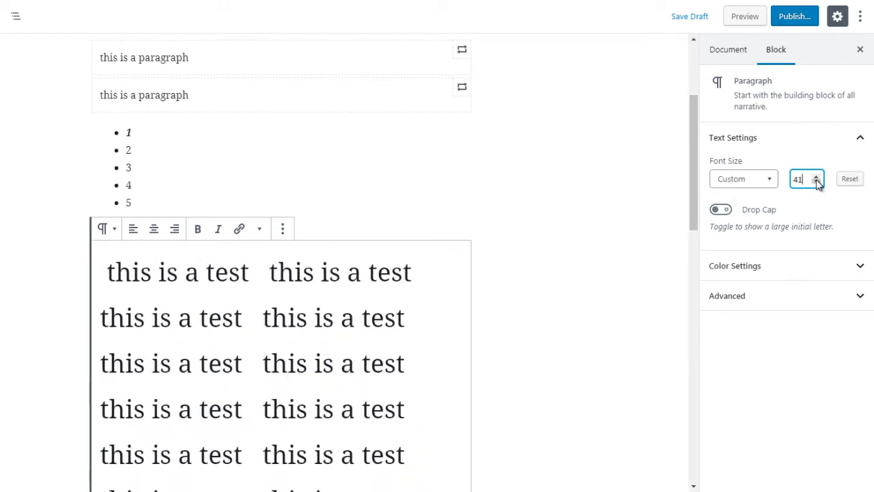
click(817, 181)
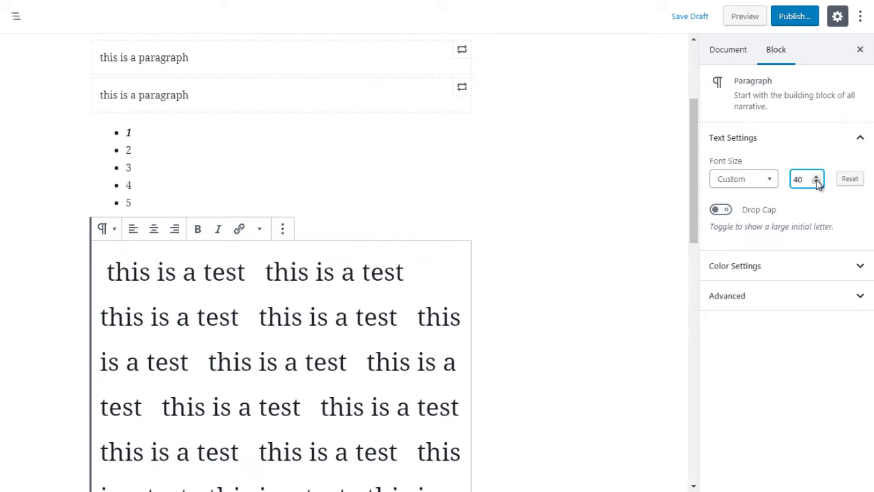
click(818, 183)
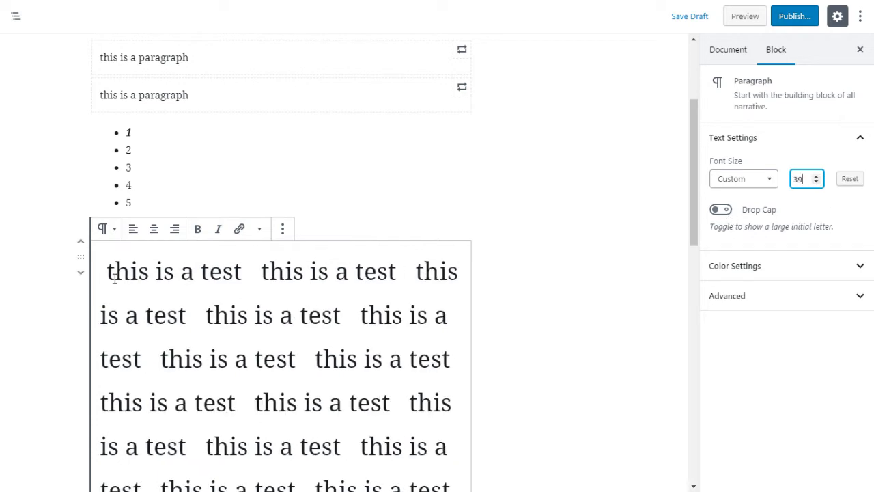
Step: Turn on Drop Cap so the paragraph starts with a large initial letter
drag(115, 279, 105, 276)
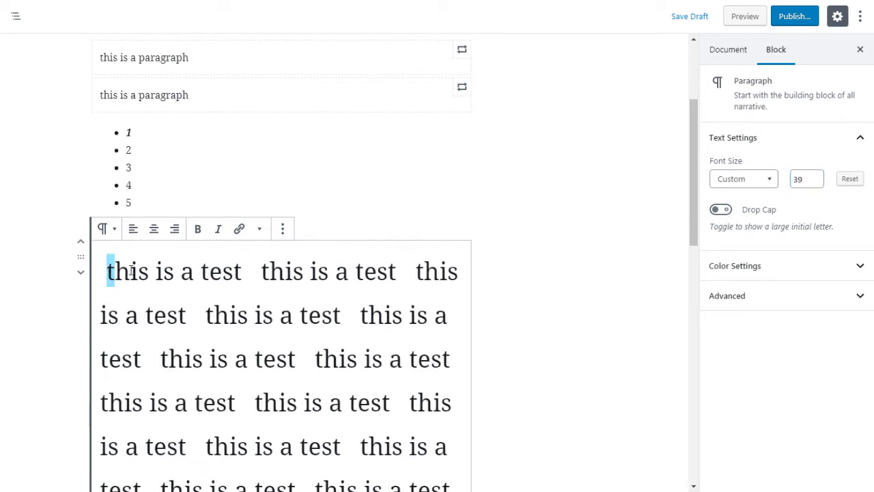
click(721, 211)
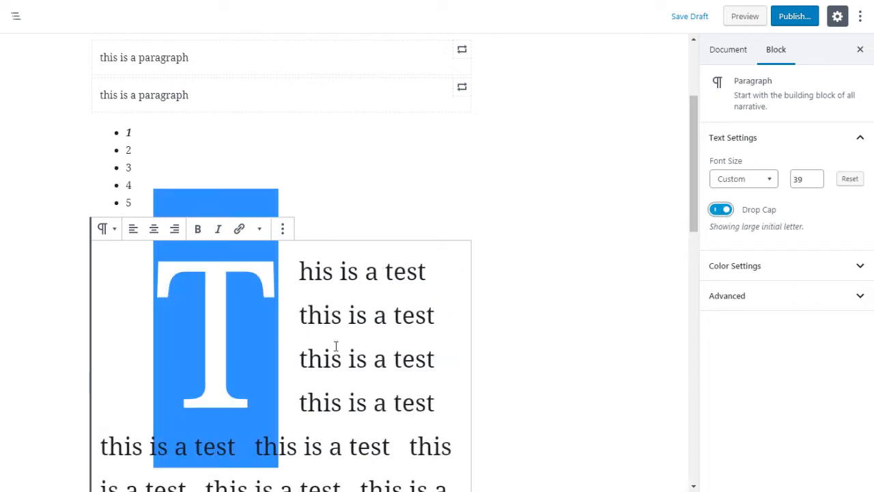
click(293, 319)
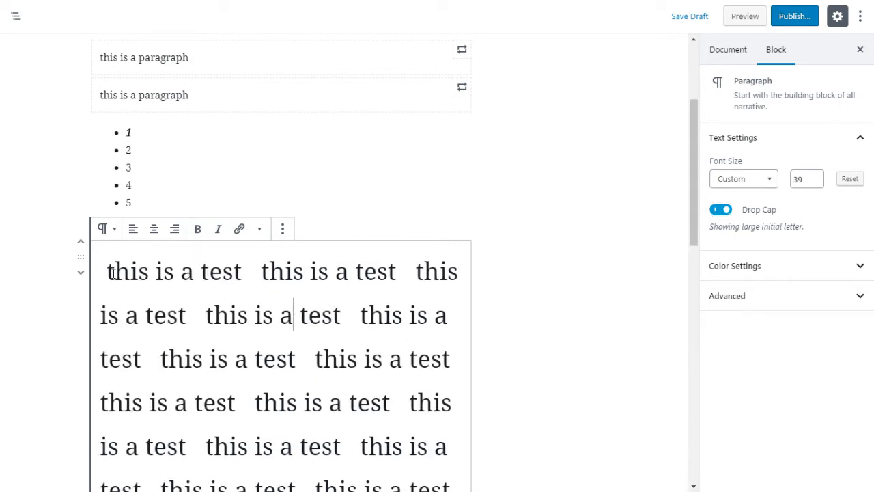
Step: Highlight the opening letter of the large test paragraph
drag(112, 273, 102, 274)
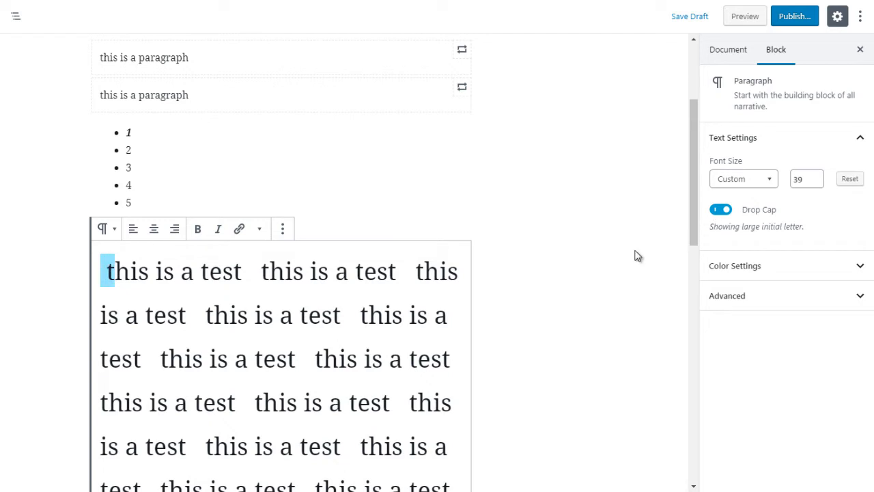
click(322, 301)
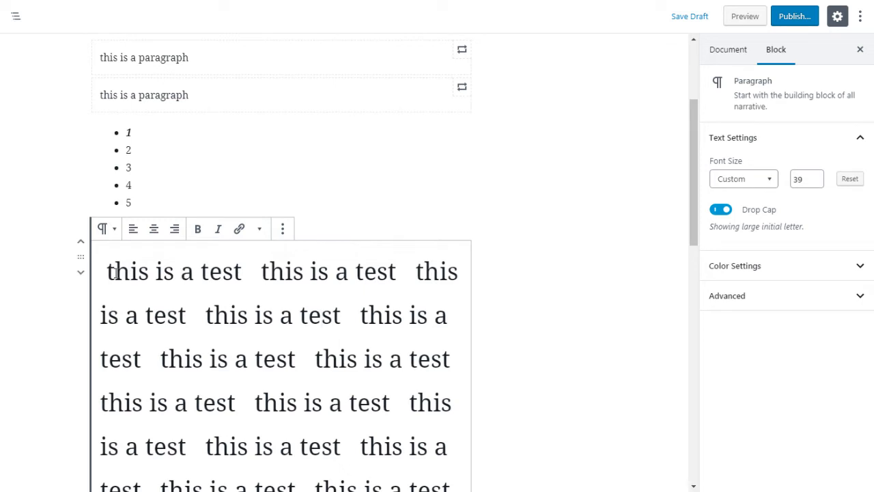
drag(114, 273, 106, 272)
Step: Try the pink, orange, red and light gray preset background colors on the paragraph, ending on light gray
click(729, 271)
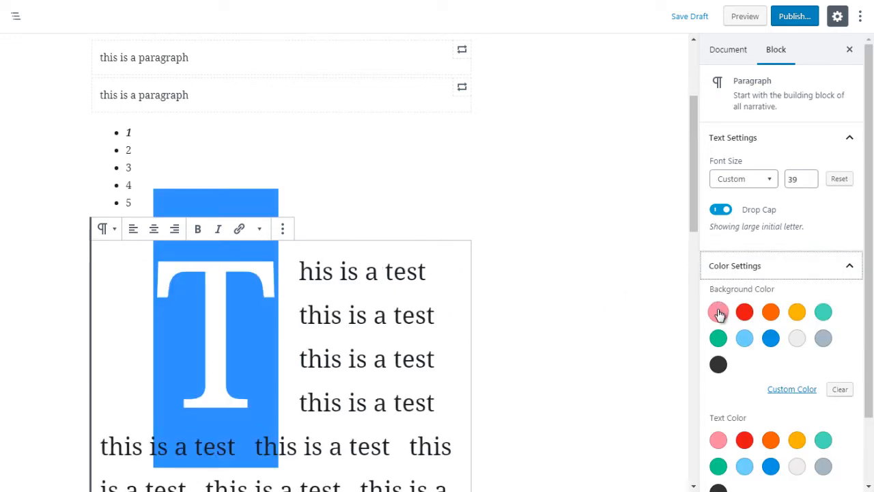
click(719, 313)
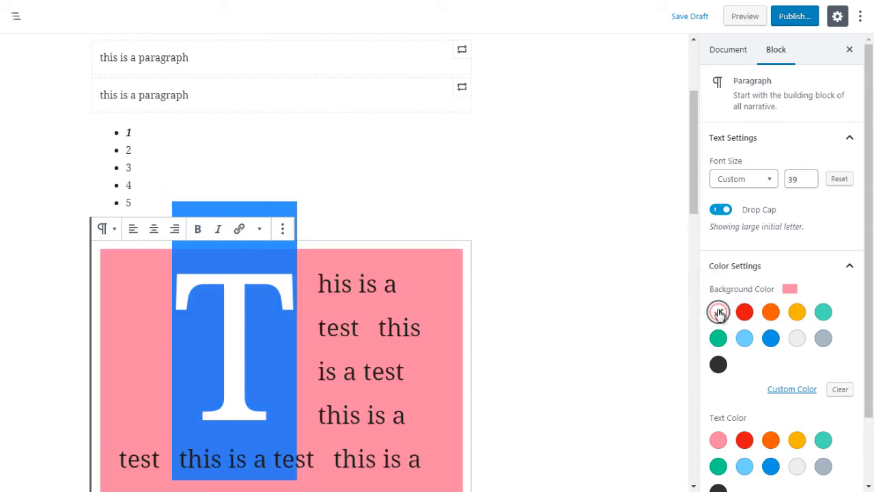
drag(691, 198, 693, 250)
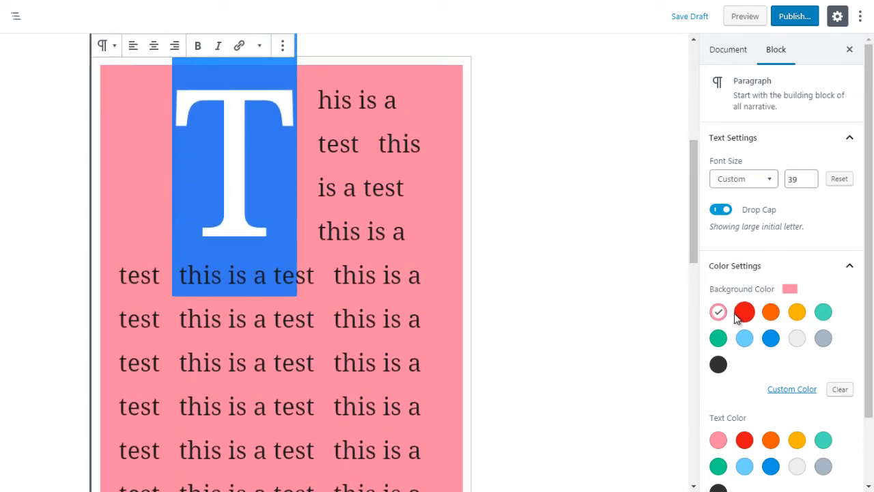
click(773, 314)
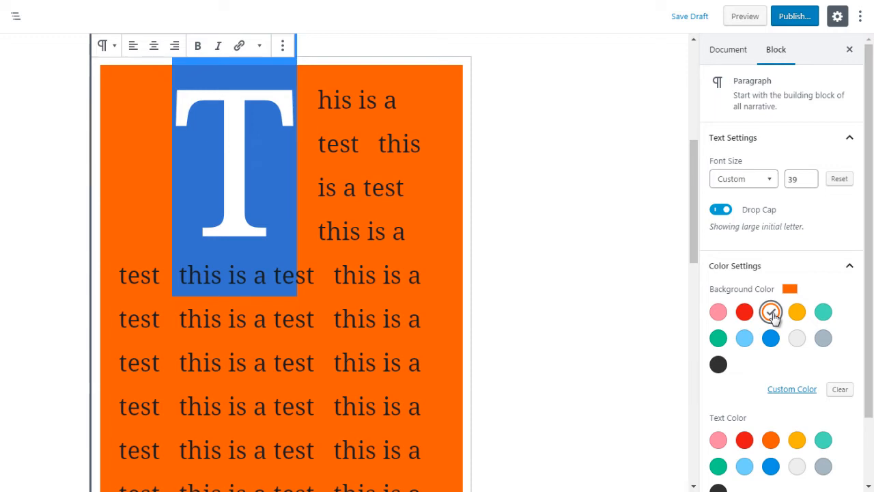
click(798, 339)
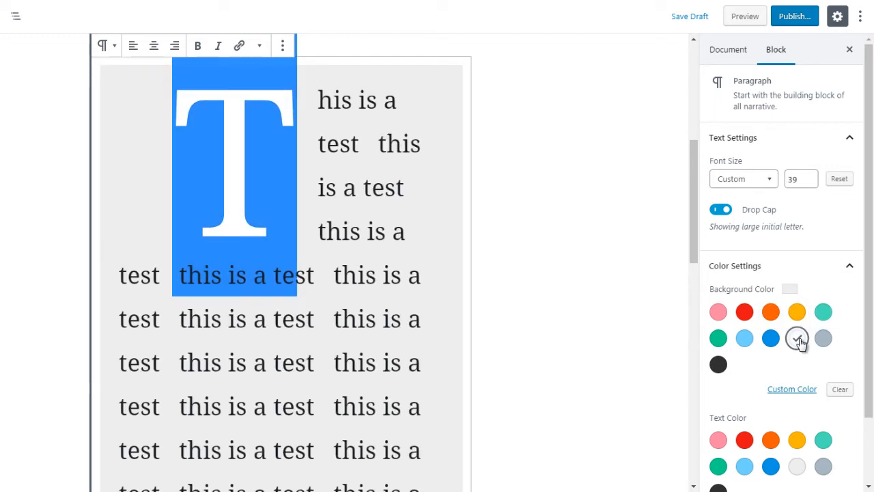
click(721, 314)
click(745, 316)
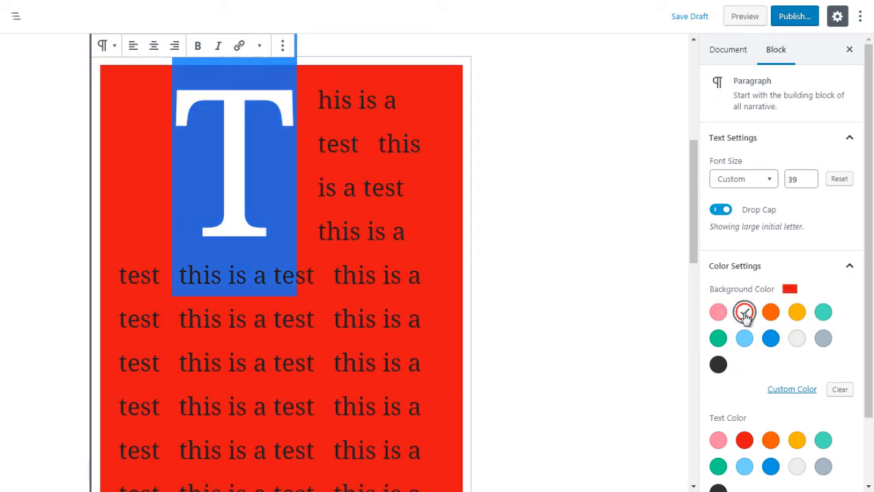
click(719, 315)
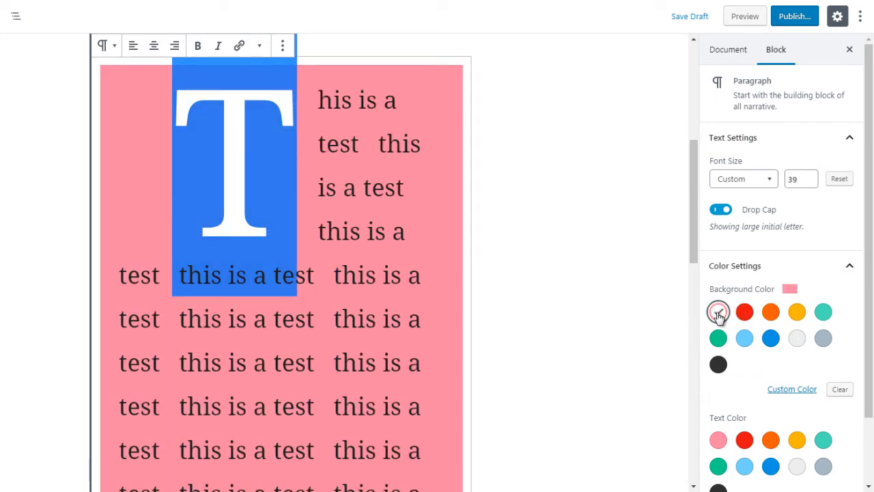
click(798, 339)
Step: Try red and blue preset text colors on the paragraph, ending on blue
drag(871, 236, 871, 283)
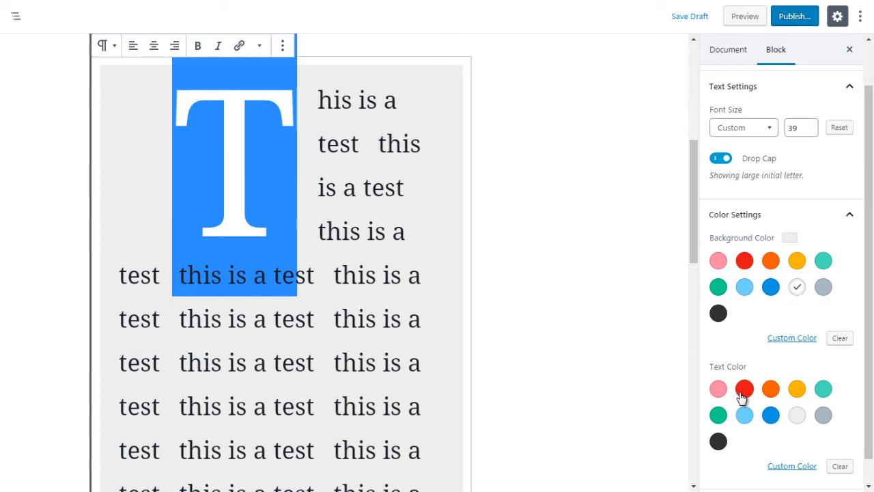
click(744, 396)
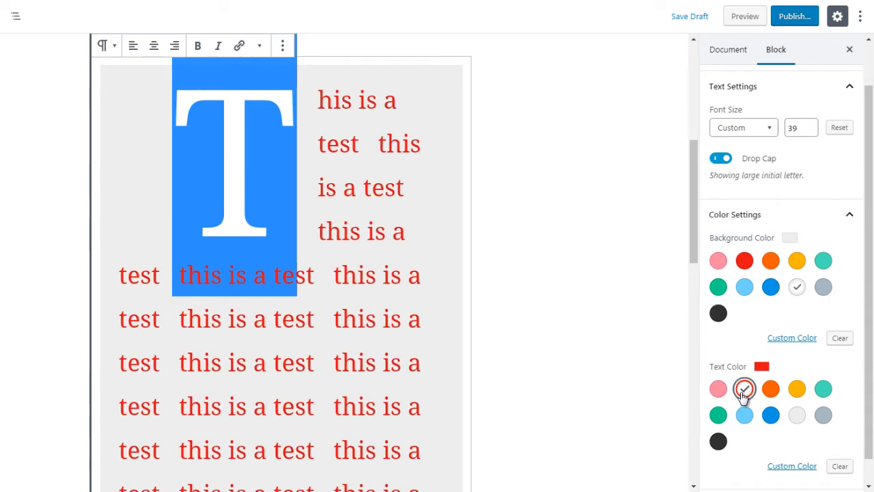
click(770, 416)
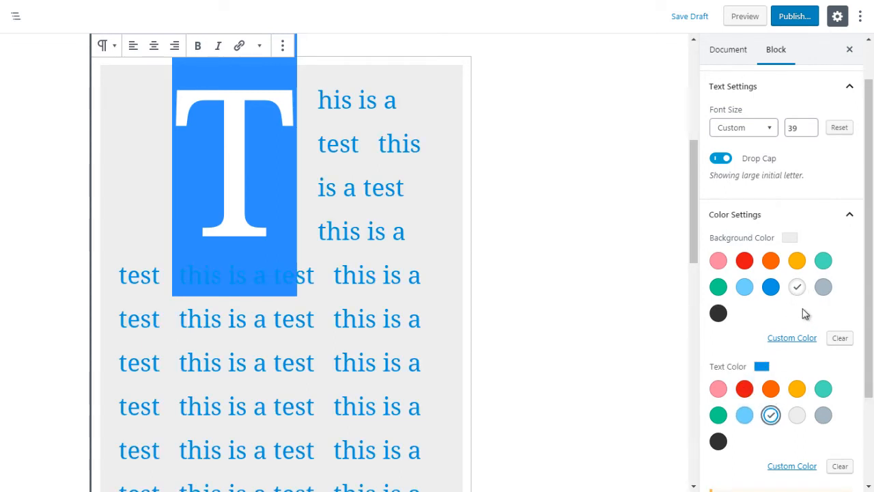
Step: Clear the paragraph's preset background color and give it a custom very pale blue background
drag(867, 273, 872, 351)
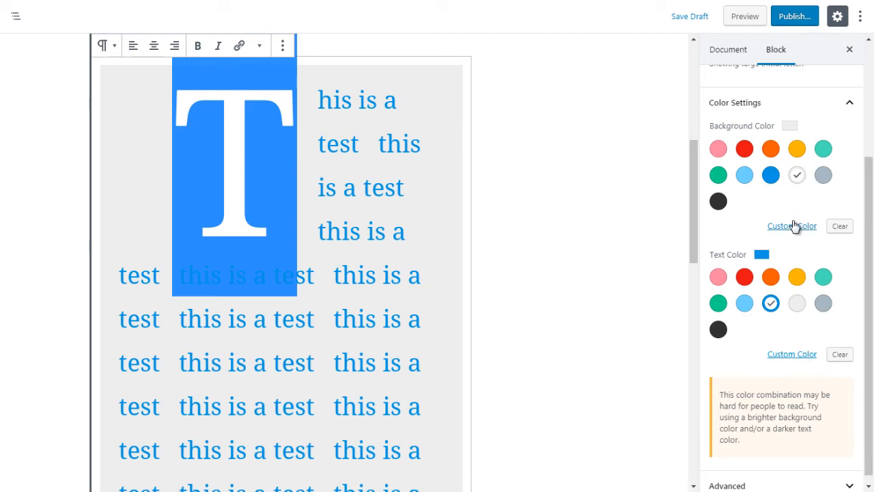
click(841, 228)
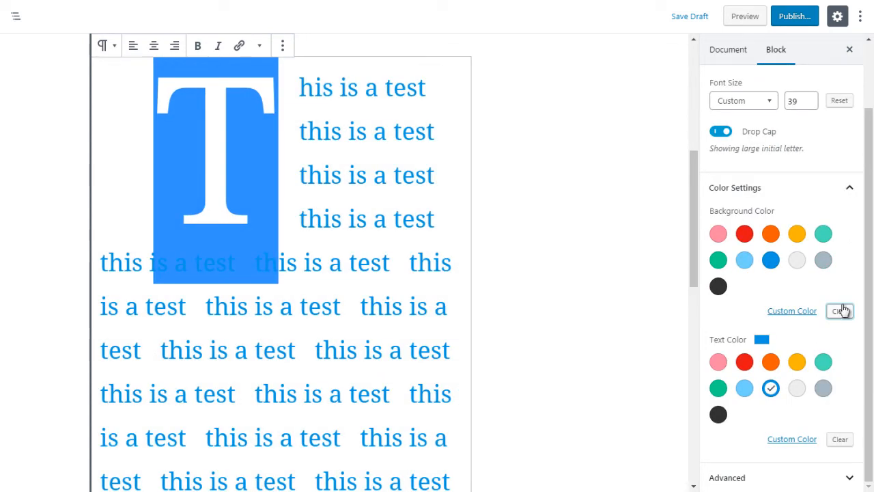
click(791, 312)
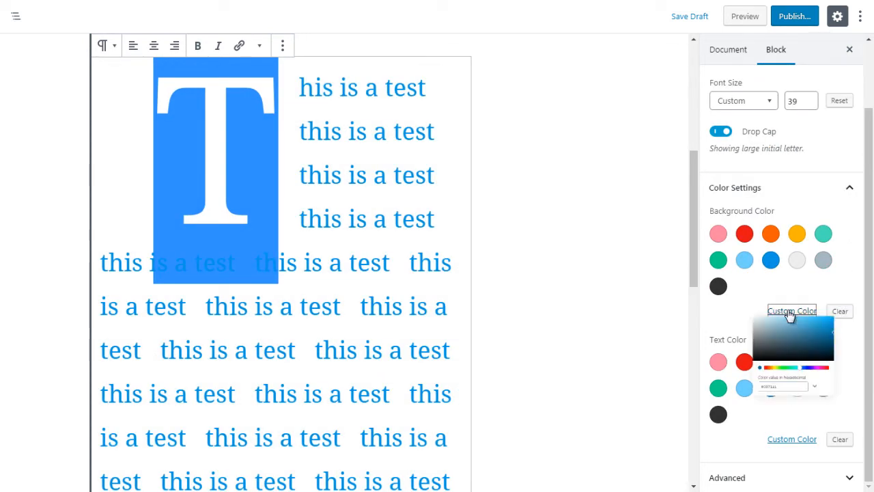
drag(783, 340, 836, 329)
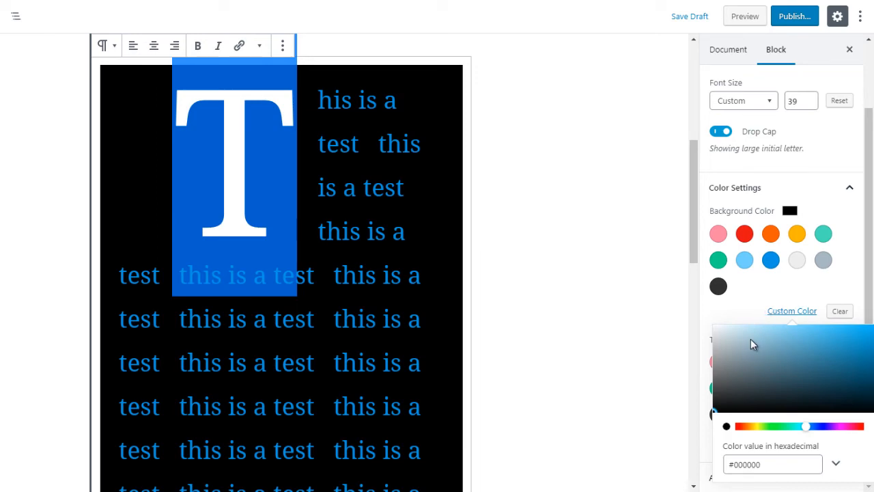
drag(751, 338, 718, 321)
click(718, 322)
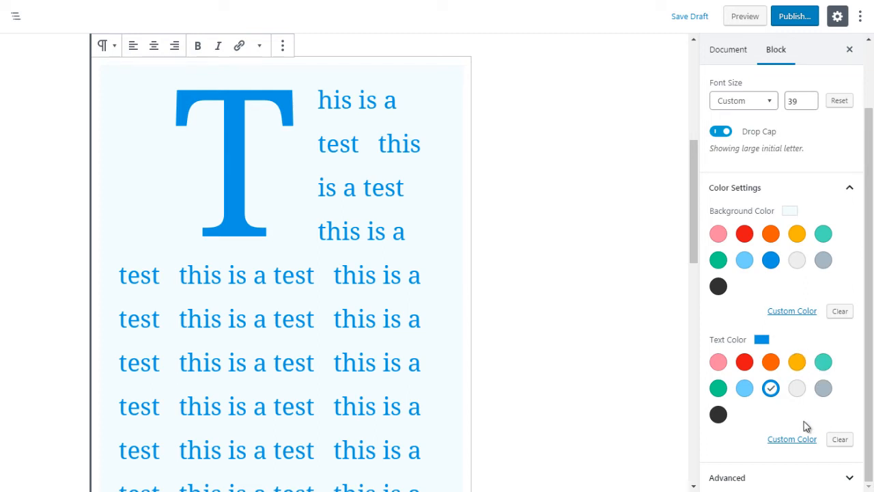
Step: Set a custom dark navy text color, #051a26, for the paragraph
click(791, 440)
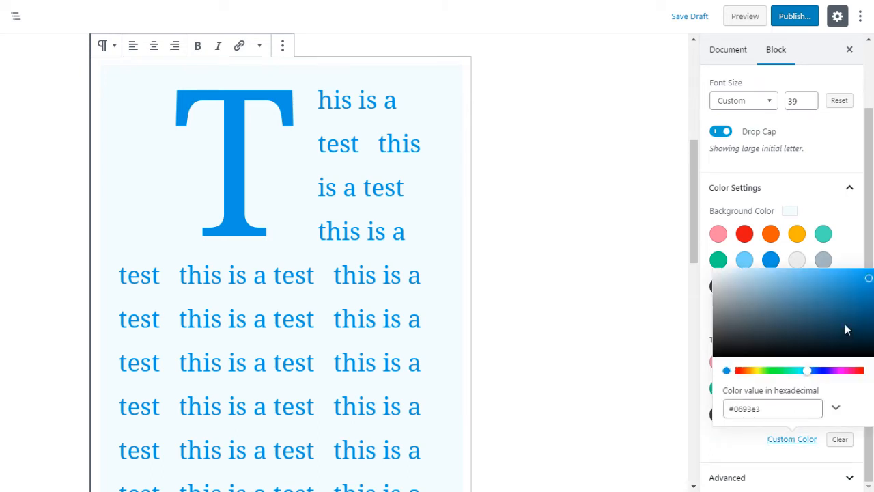
click(799, 298)
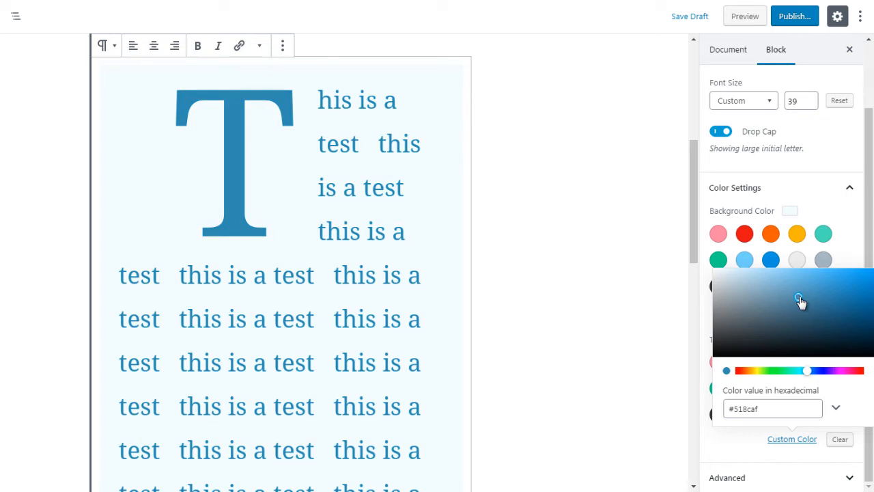
click(854, 347)
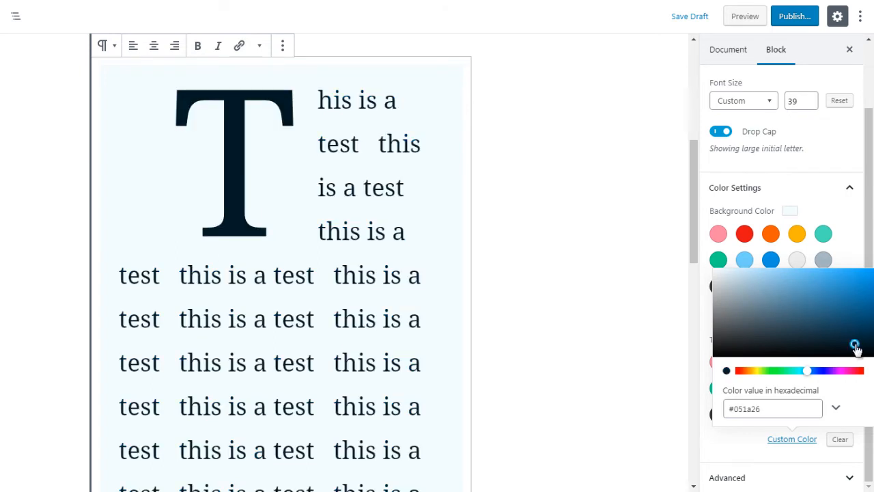
click(852, 255)
drag(863, 309, 863, 324)
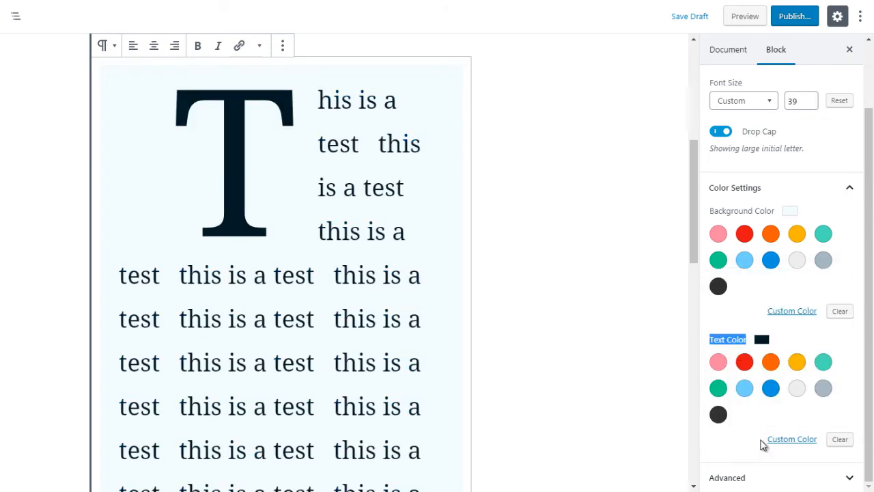
Step: Look at the paragraph block's Advanced settings with the Additional CSS Class field, and collapse them again
click(725, 475)
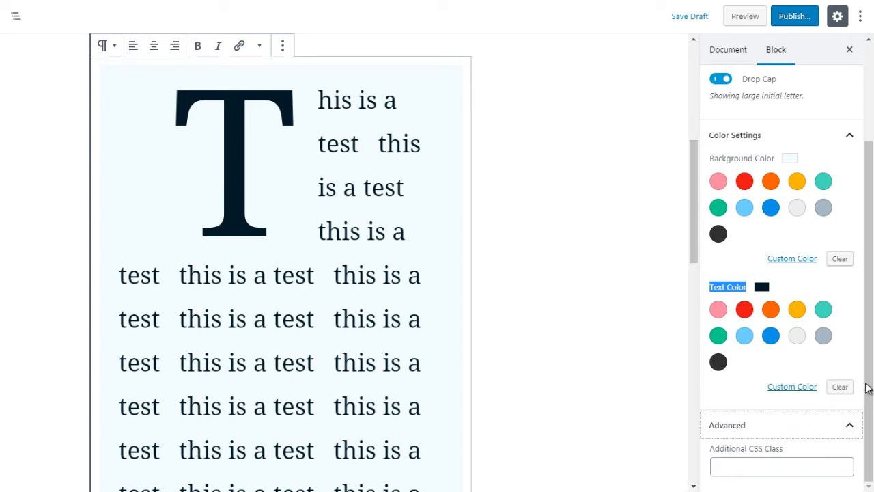
click(760, 464)
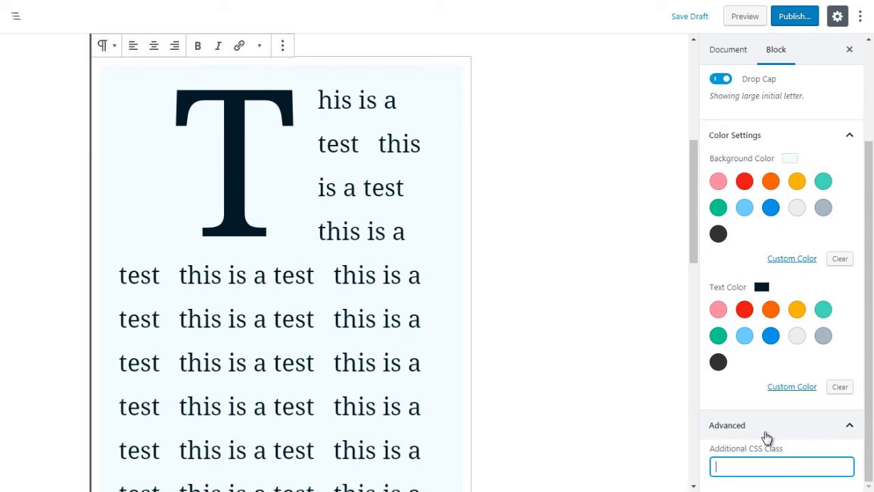
click(766, 437)
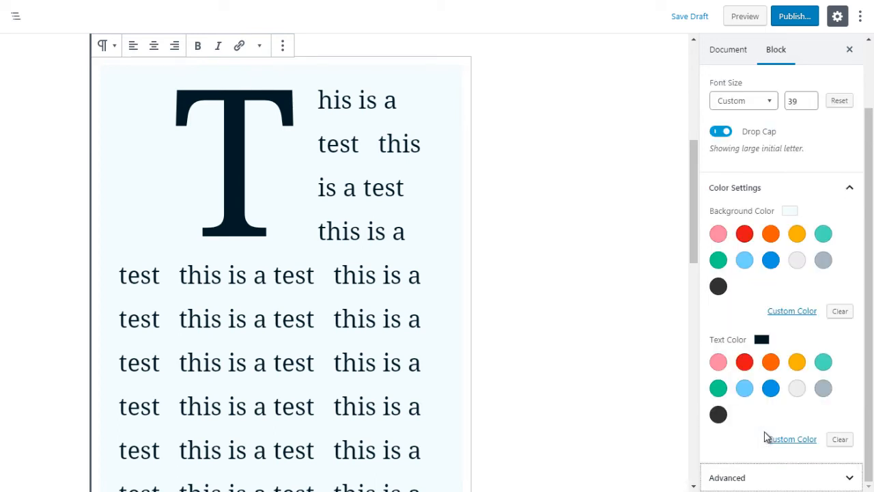
Step: Browse the Common Blocks category in the block inserter above the empty Gallery block without adding anything
drag(691, 216, 677, 365)
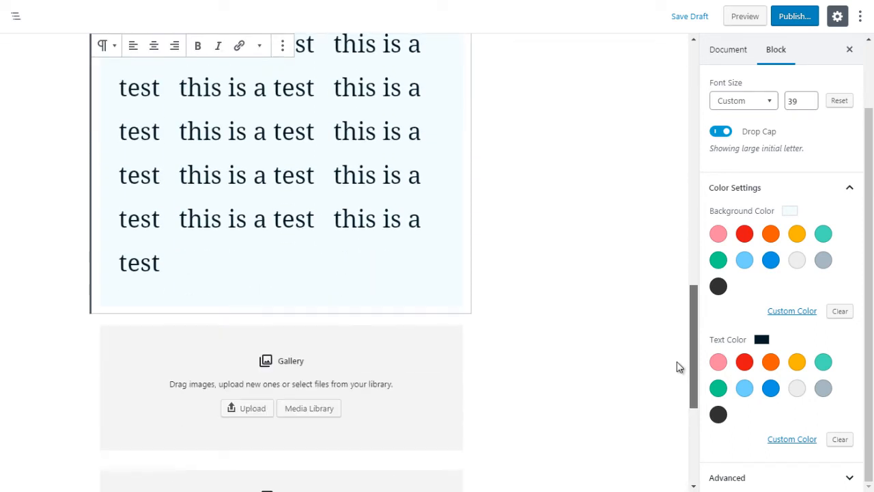
click(508, 285)
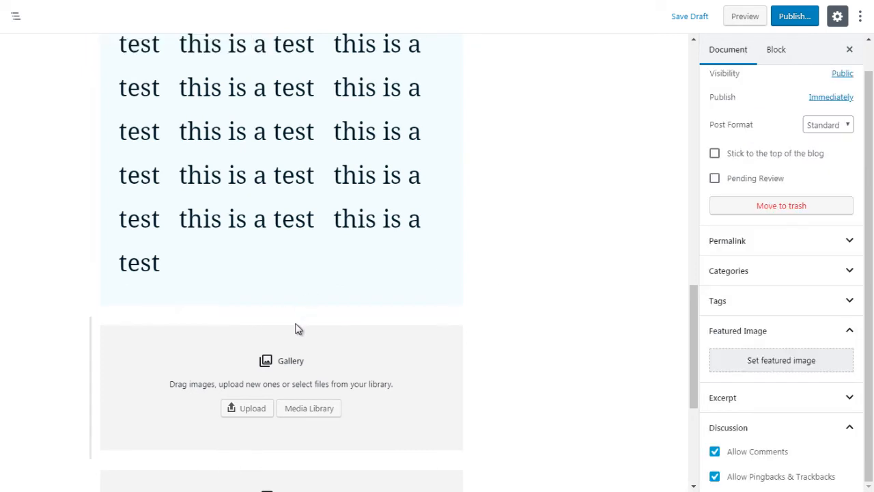
click(281, 314)
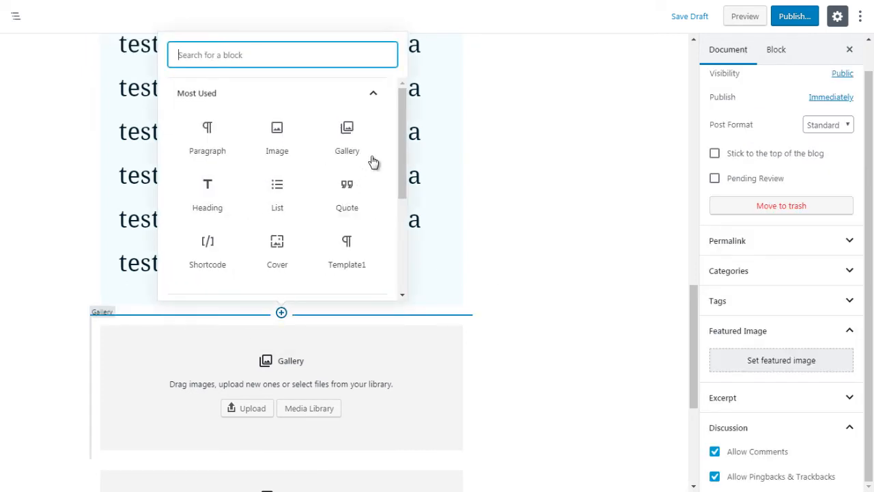
click(368, 94)
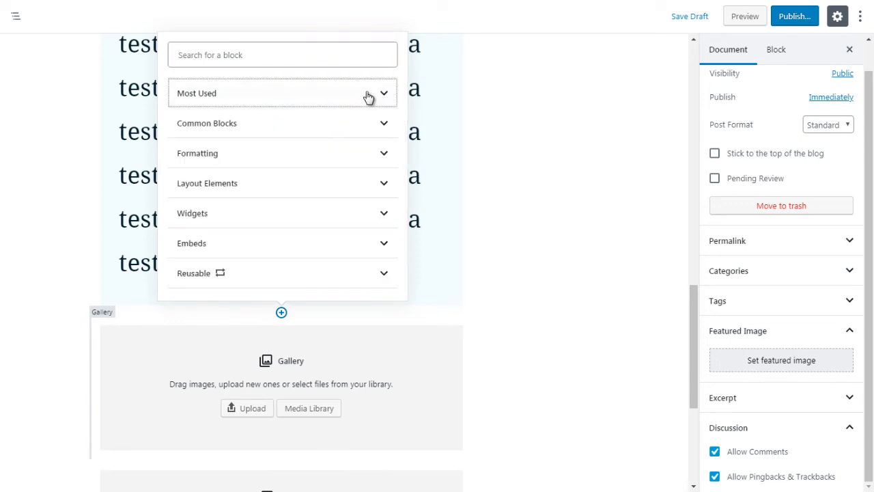
click(343, 134)
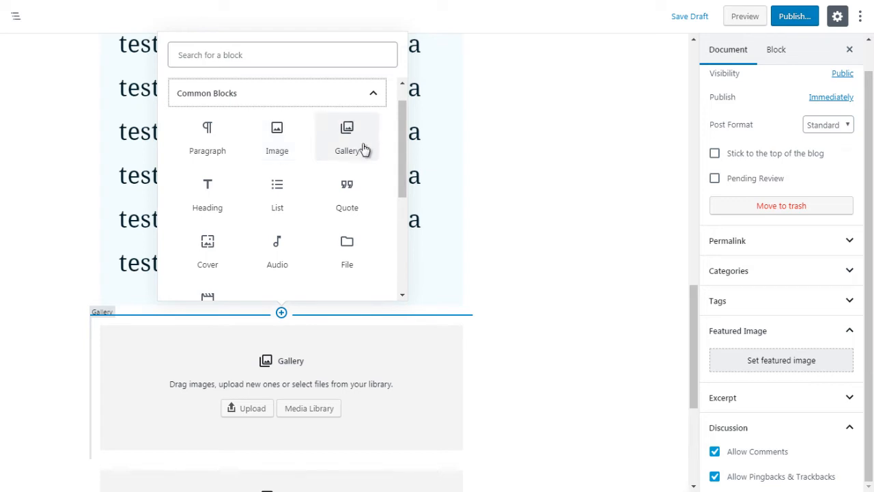
click(535, 240)
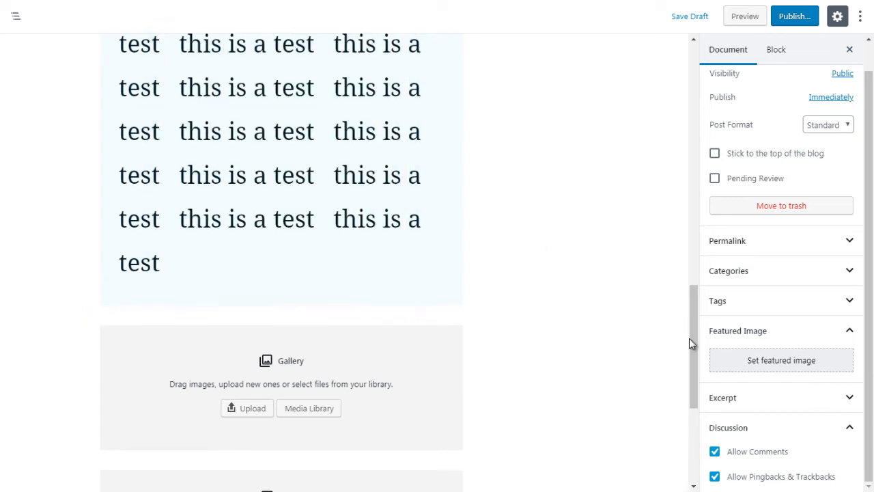
Step: Select the empty Image block and the empty Gallery block in turn to examine their options for adding images
drag(689, 338, 693, 377)
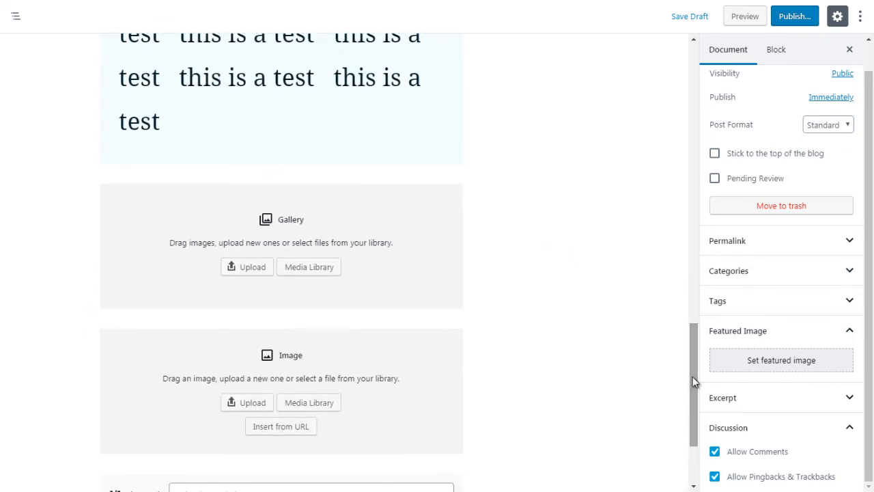
click(419, 367)
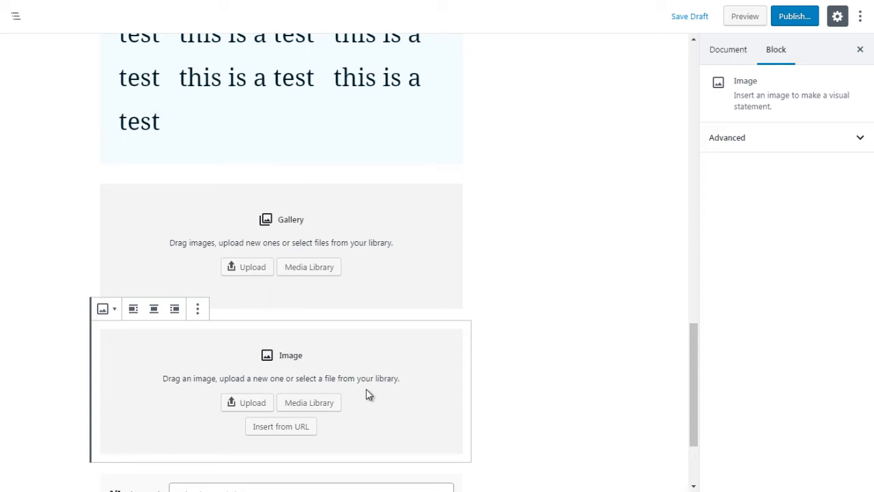
click(404, 278)
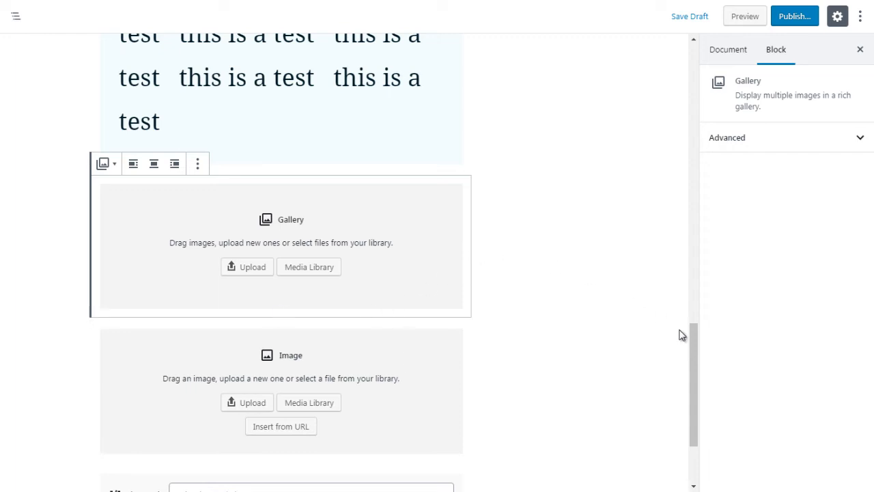
mouse_move(692, 341)
mouse_down()
mouse_move(692, 348)
mouse_move(690, 338)
mouse_up()
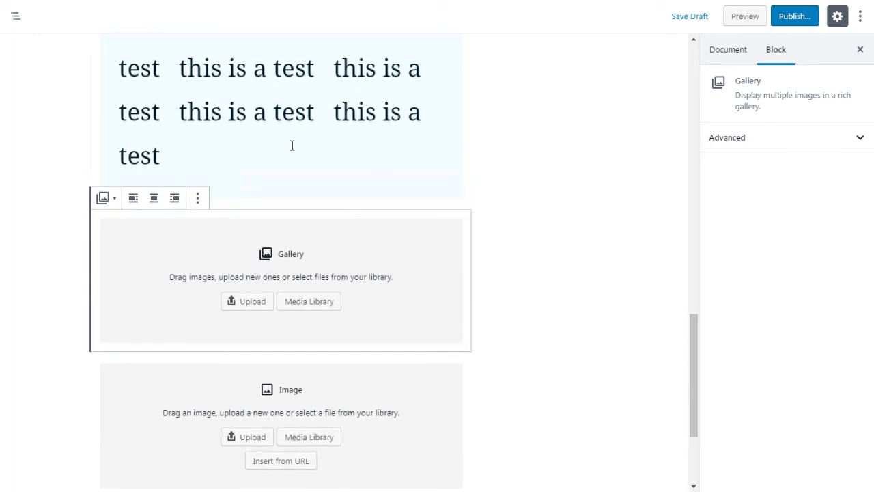
click(70, 250)
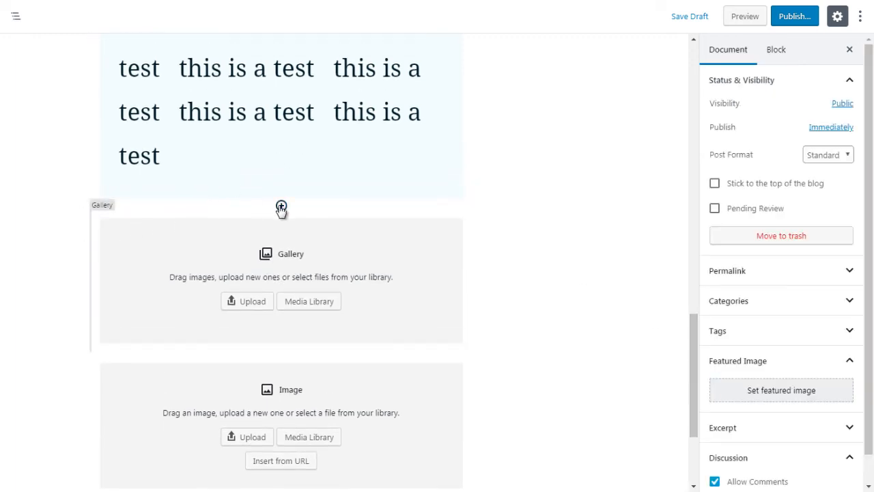
Step: Insert an empty List block from the Common Blocks category directly above the empty Gallery block
click(281, 207)
click(375, 282)
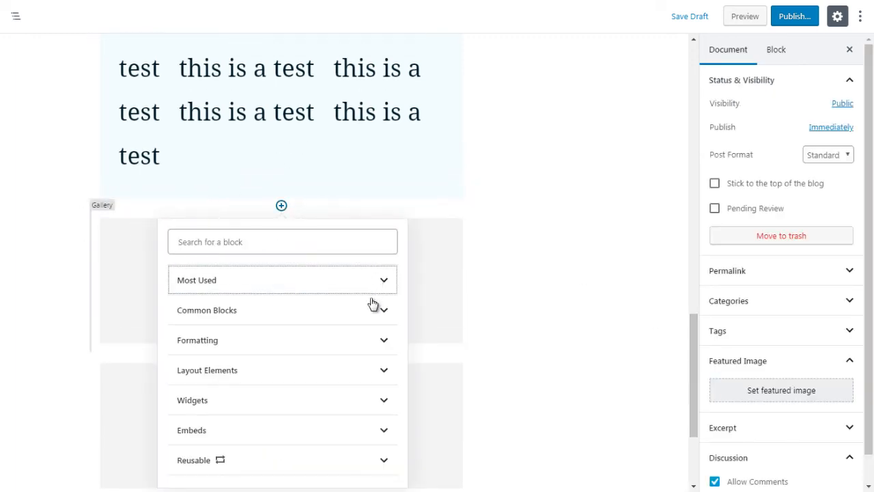
click(373, 306)
drag(400, 318, 402, 333)
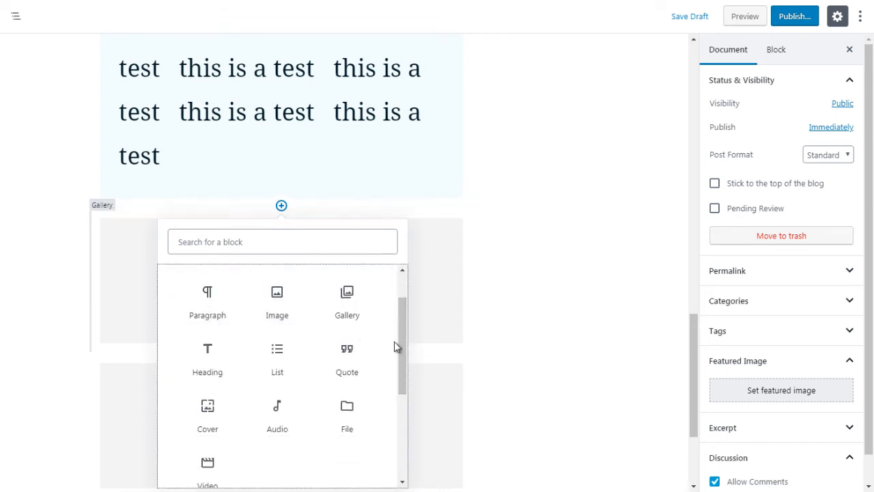
drag(401, 349, 404, 368)
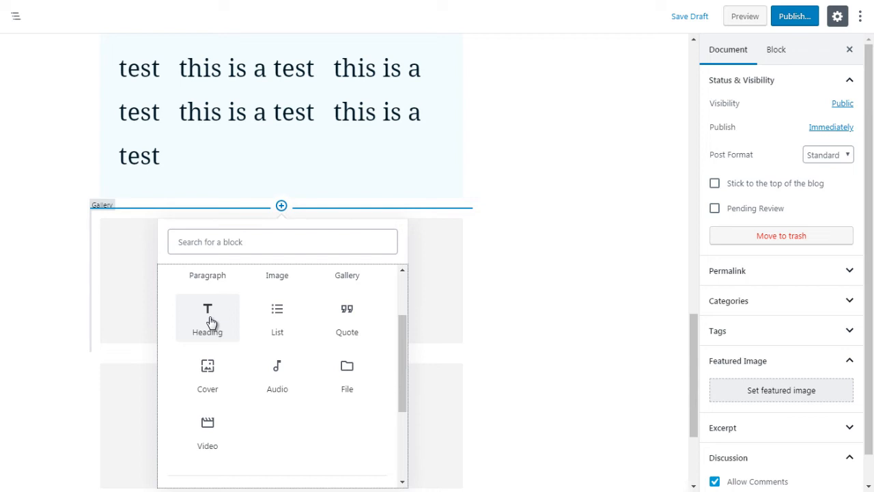
click(284, 331)
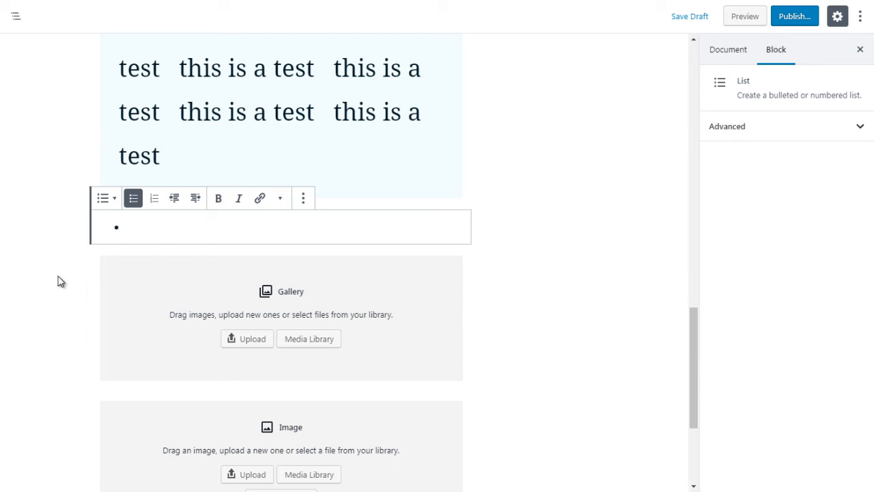
Step: Insert a Quote block from the Common Blocks between the empty list and the Gallery block, with the text "test"
click(264, 244)
click(282, 244)
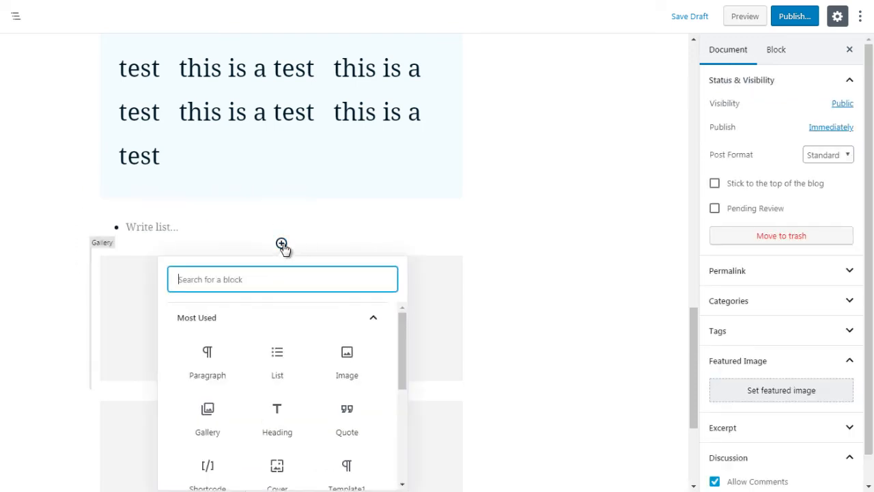
click(377, 321)
click(357, 347)
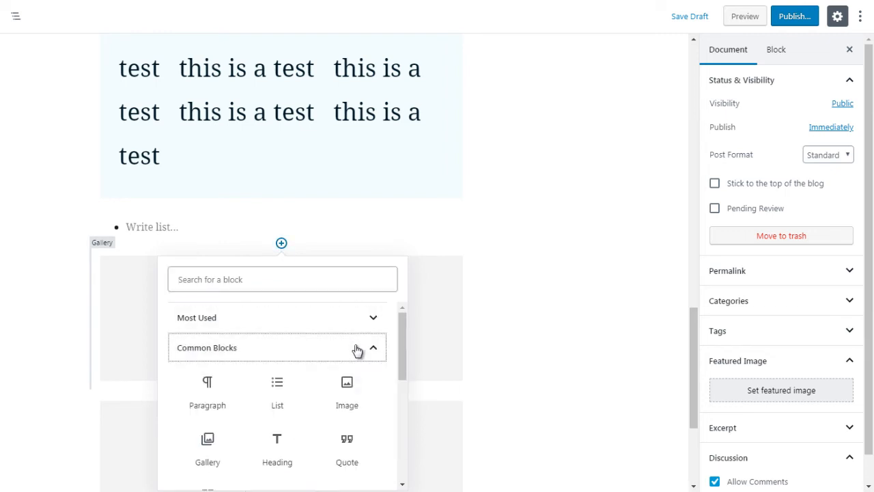
drag(398, 351, 400, 377)
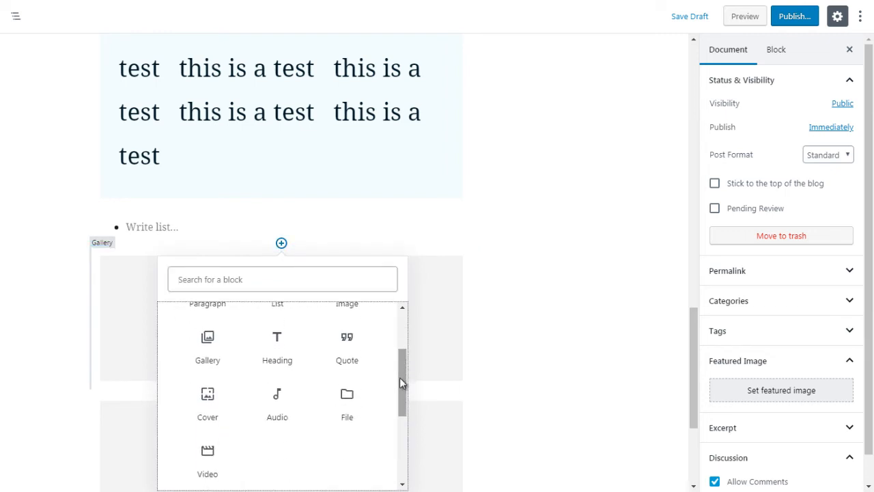
click(344, 353)
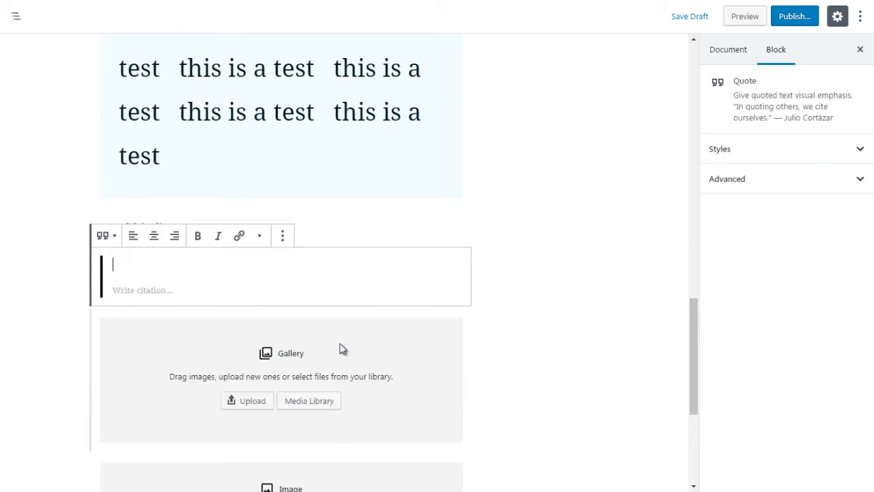
text(test)
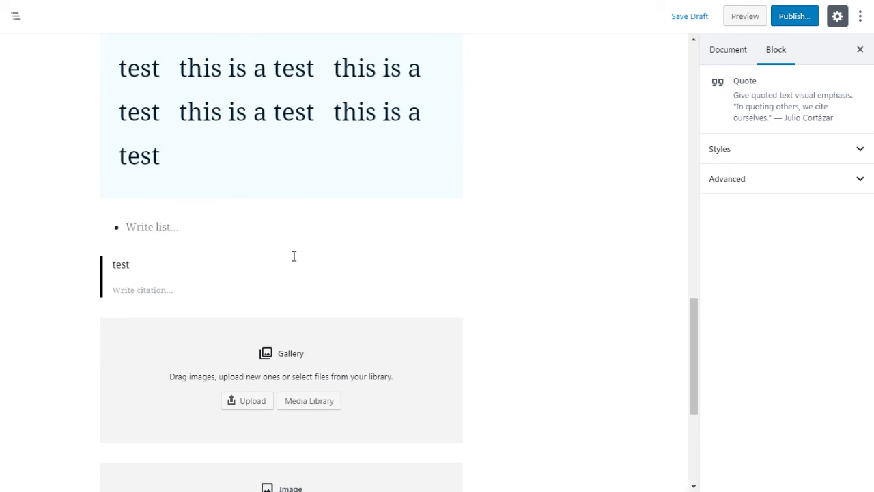
Step: Set the "This is a quote" block to the Large style after comparing it with Default, and check its Advanced settings
drag(693, 397, 692, 160)
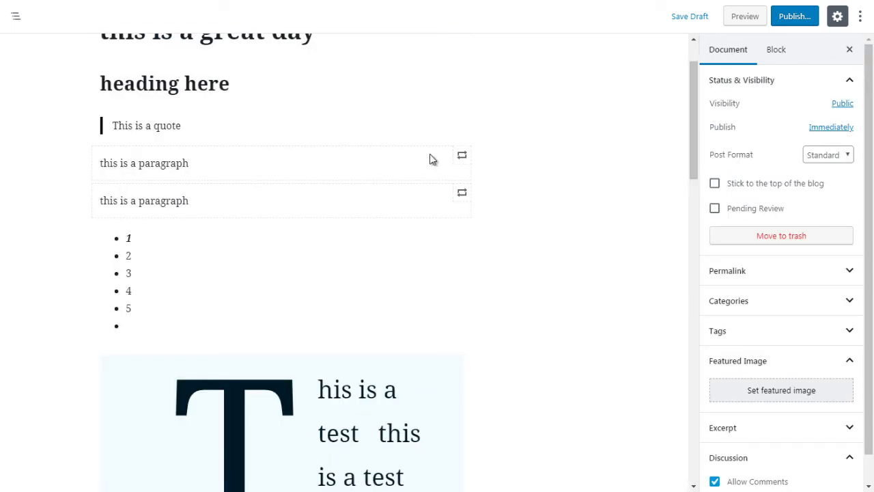
click(350, 131)
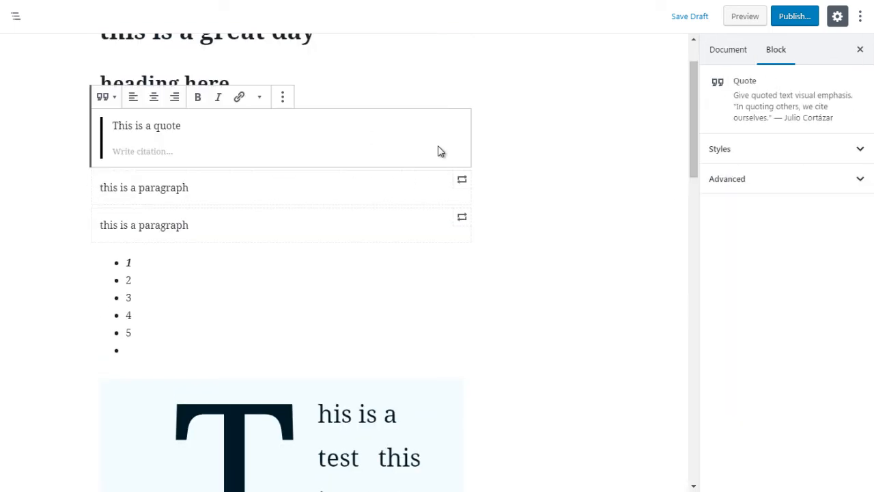
click(755, 153)
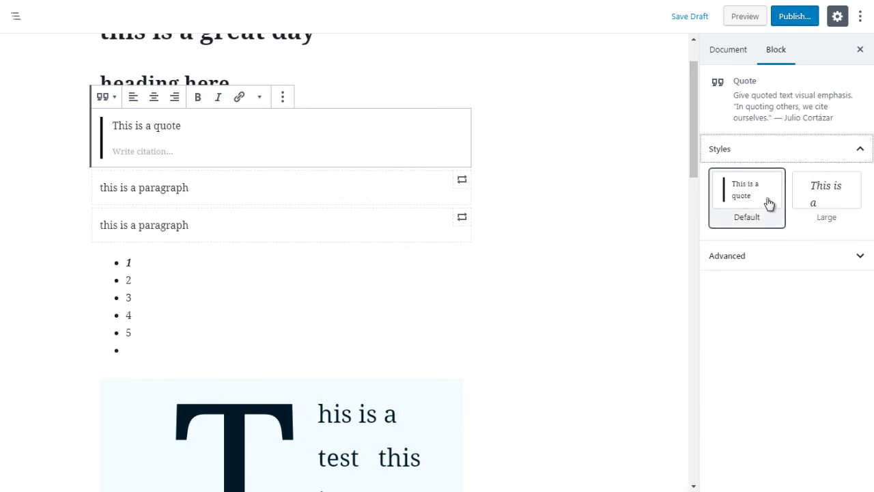
click(822, 202)
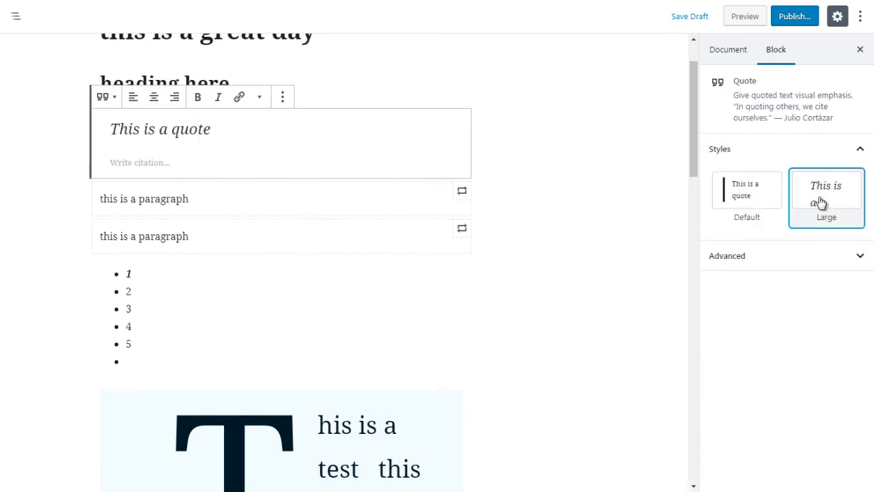
click(759, 201)
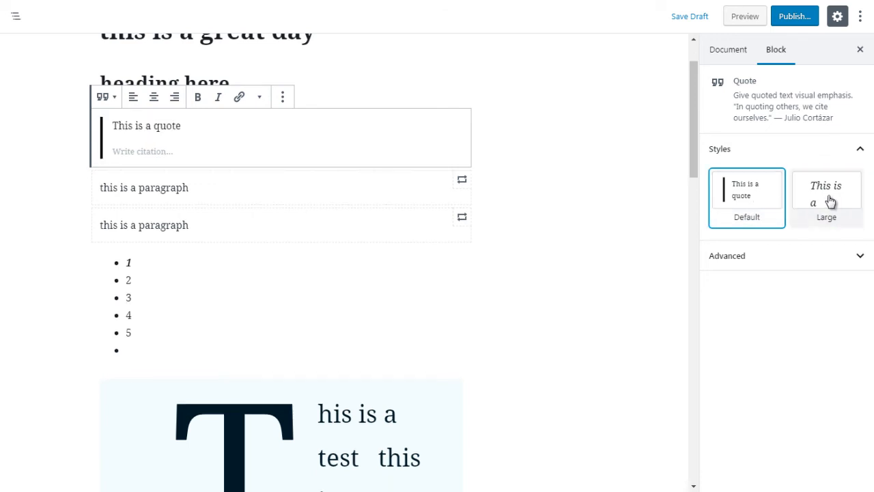
click(831, 201)
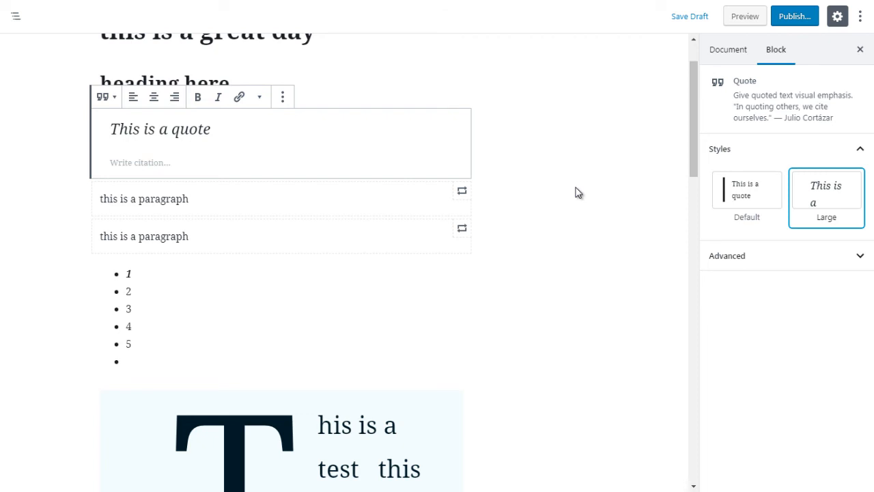
click(765, 256)
click(766, 257)
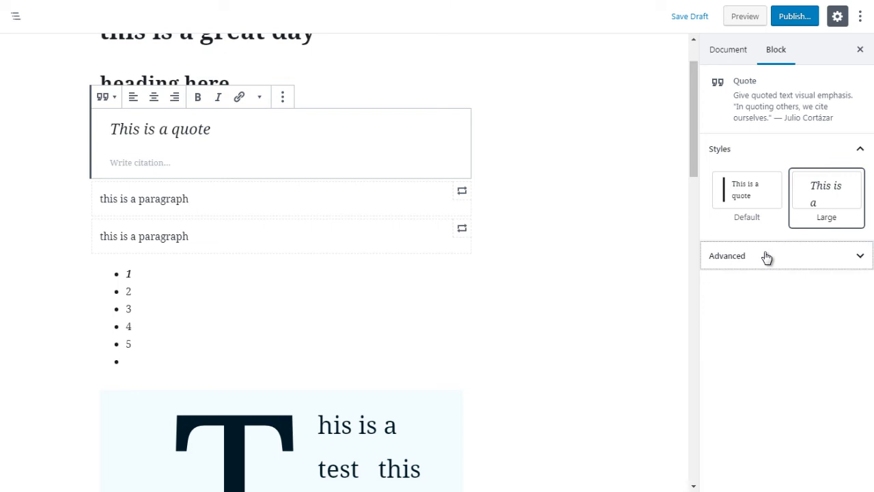
click(608, 263)
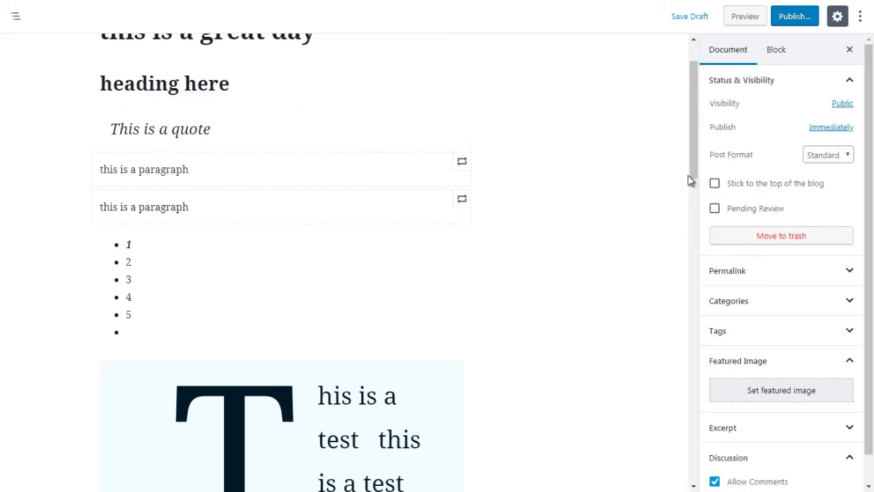
Step: Insert an Audio block from the Common Blocks between the second "this is a paragraph" block and the bulleted list
drag(691, 167, 691, 173)
click(281, 201)
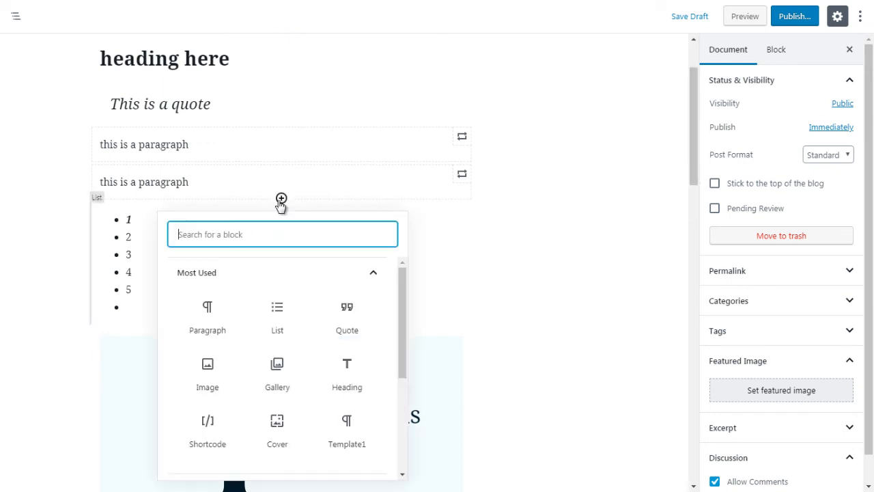
click(381, 277)
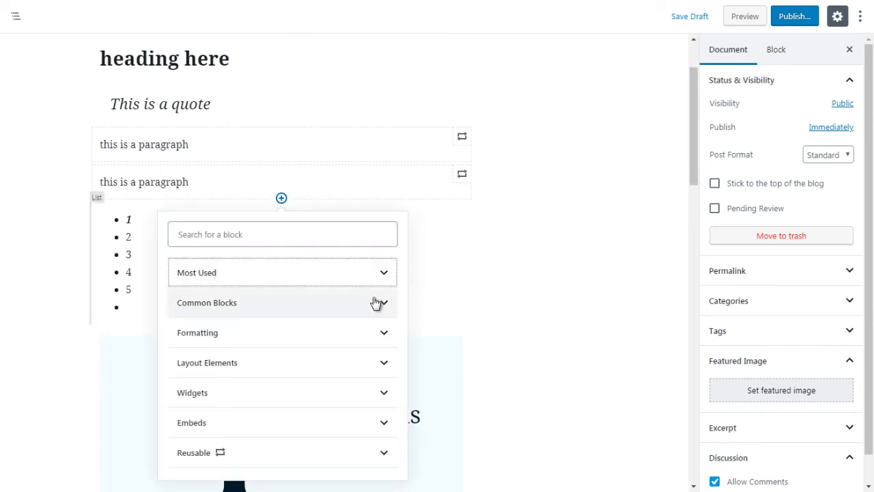
click(378, 299)
drag(402, 306, 403, 321)
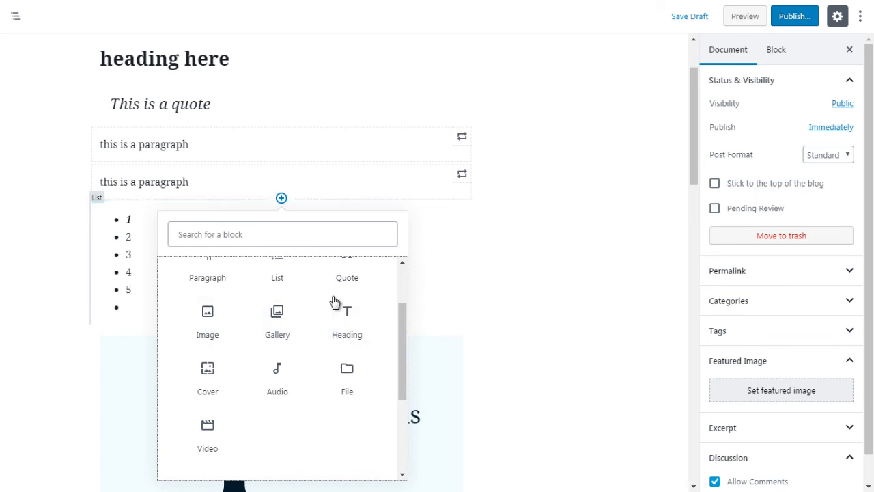
click(280, 383)
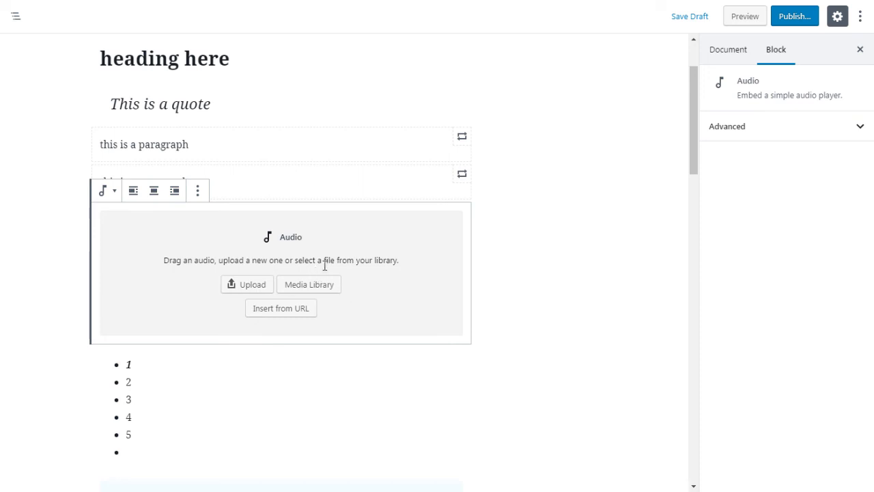
click(512, 253)
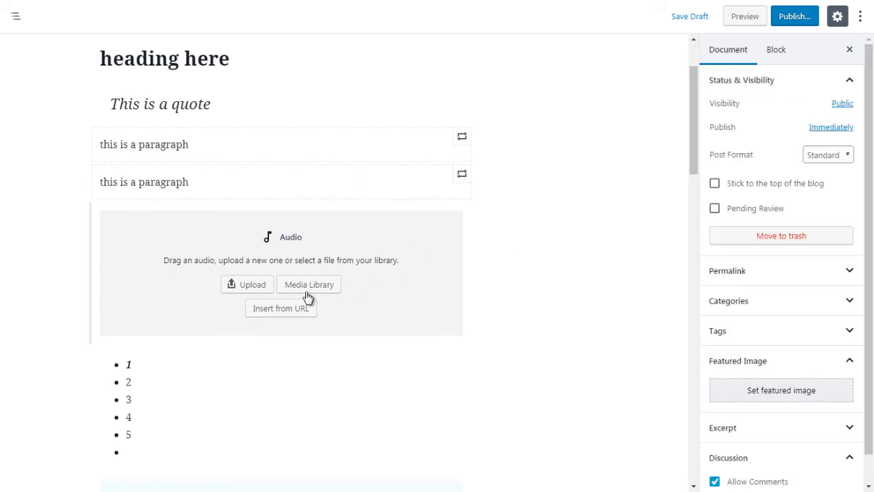
Step: Insert a File block from the Common Blocks category between the Audio block and the bulleted list
click(282, 343)
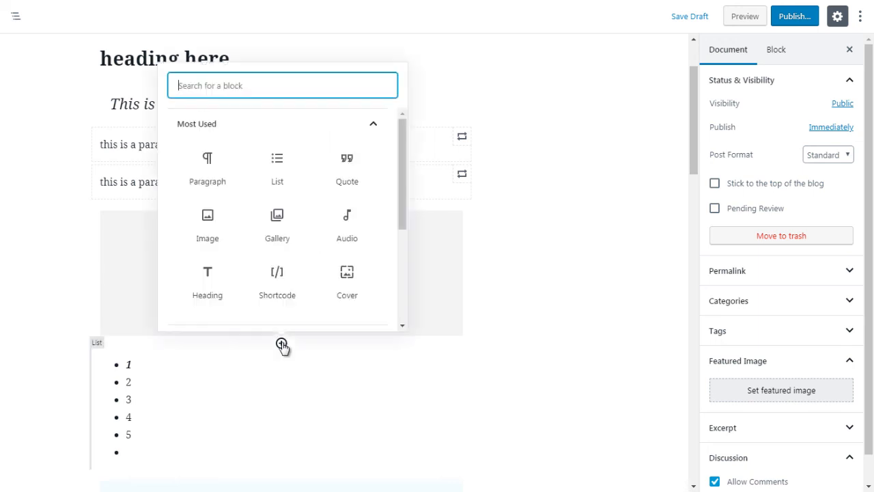
click(371, 124)
click(371, 150)
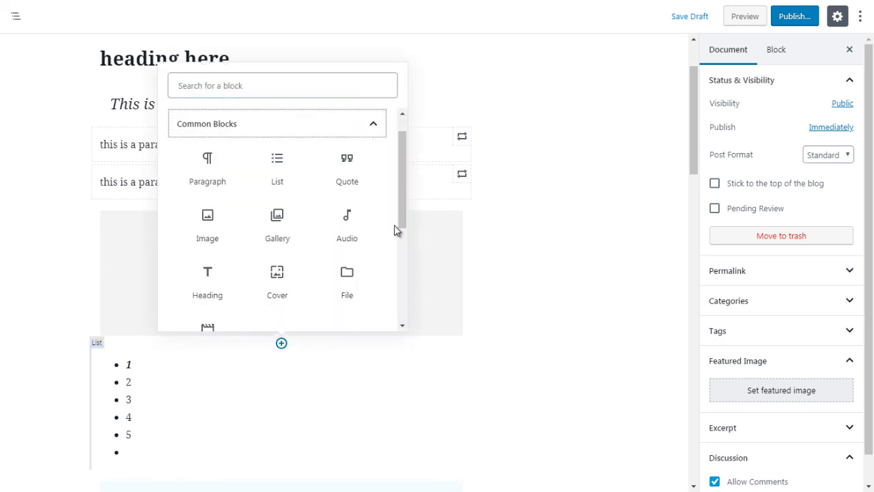
drag(403, 213, 401, 235)
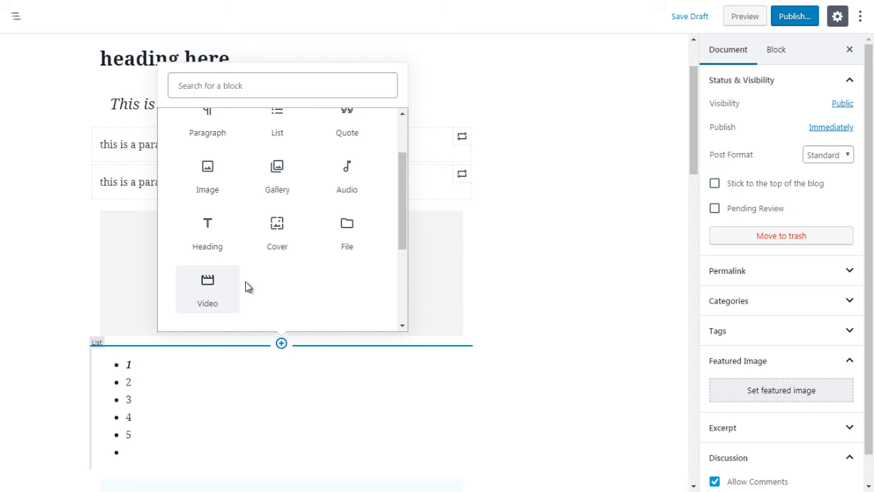
click(348, 240)
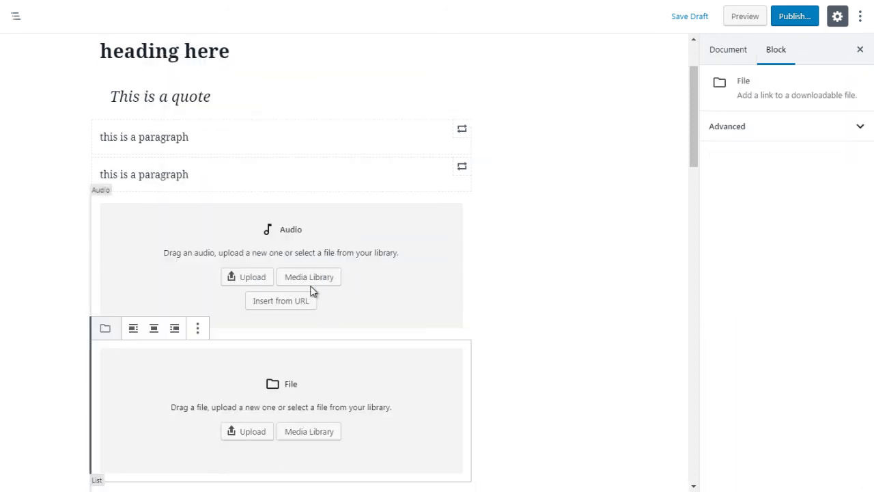
click(521, 324)
Step: Insert a Cover block from the Common Blocks category between the Audio block and the File block
click(281, 336)
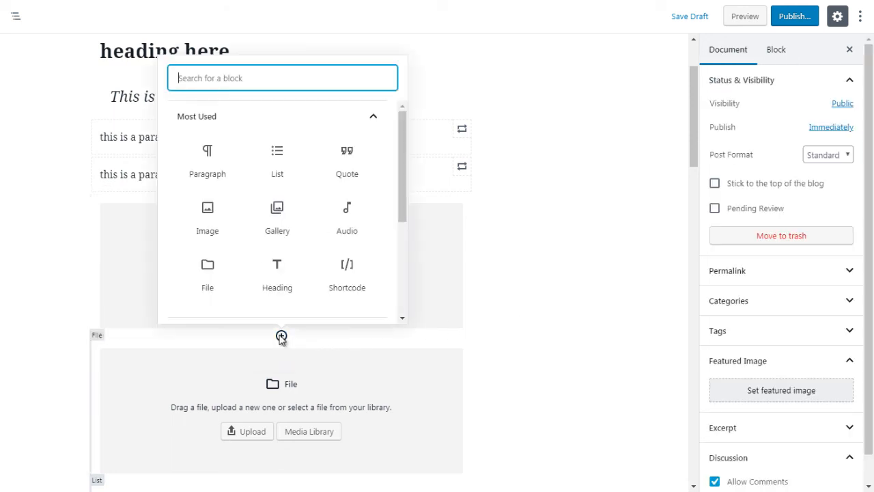
click(374, 117)
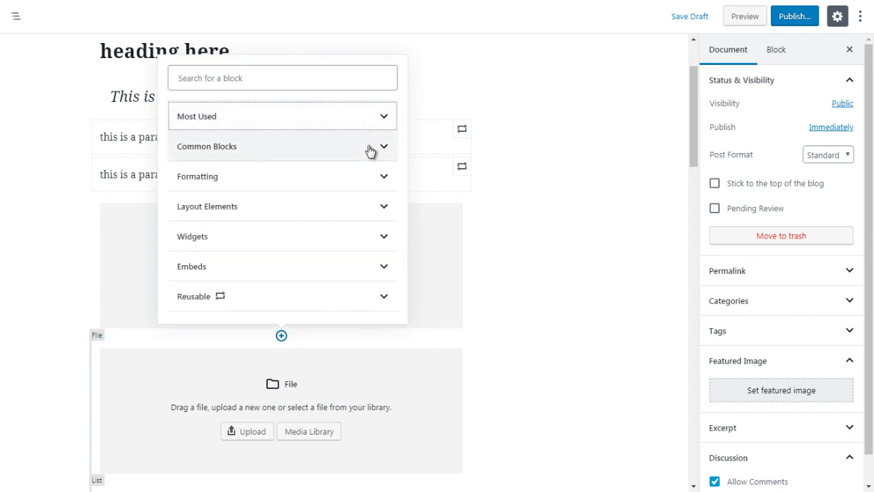
click(370, 148)
drag(402, 216, 403, 250)
click(347, 200)
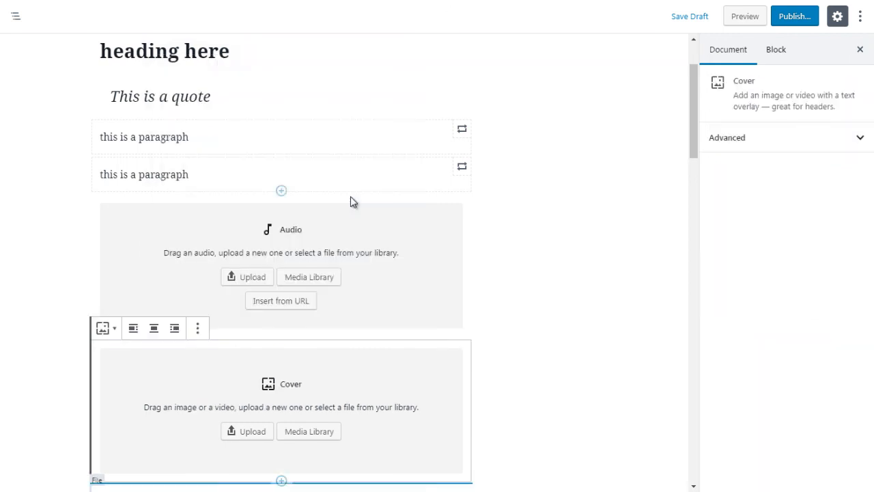
click(618, 197)
Step: Move the Cover block up two positions so it sits between the two "this is a paragraph" blocks
mouse_move(691, 136)
mouse_down()
mouse_move(692, 150)
mouse_move(691, 138)
mouse_up()
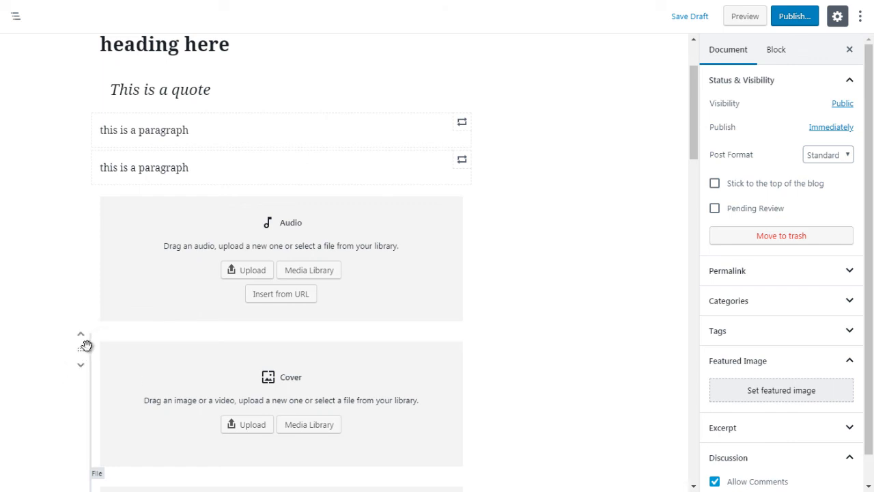
click(81, 340)
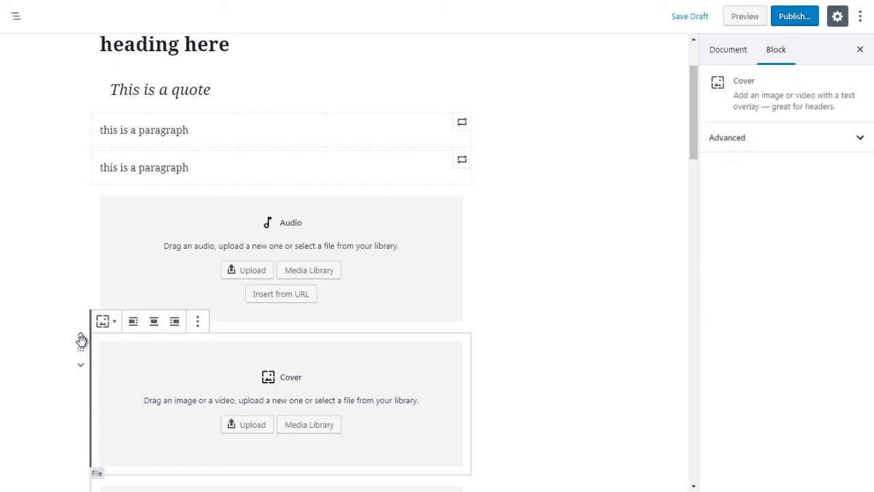
click(81, 339)
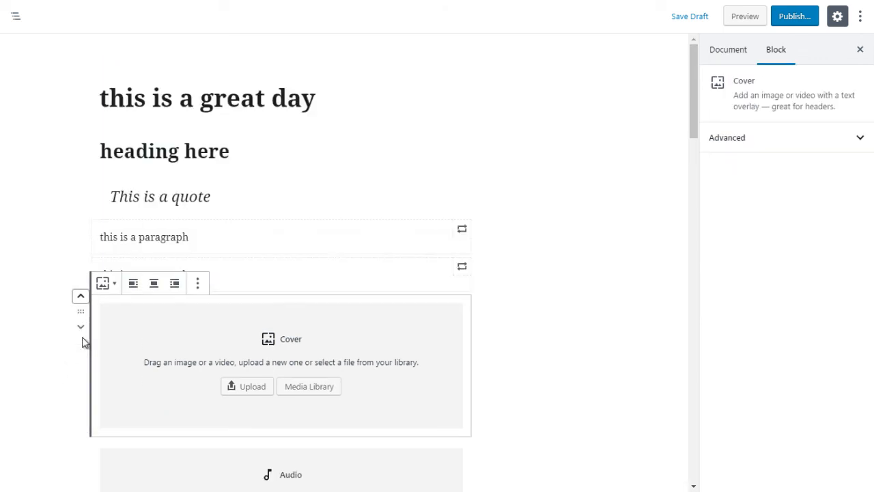
click(80, 300)
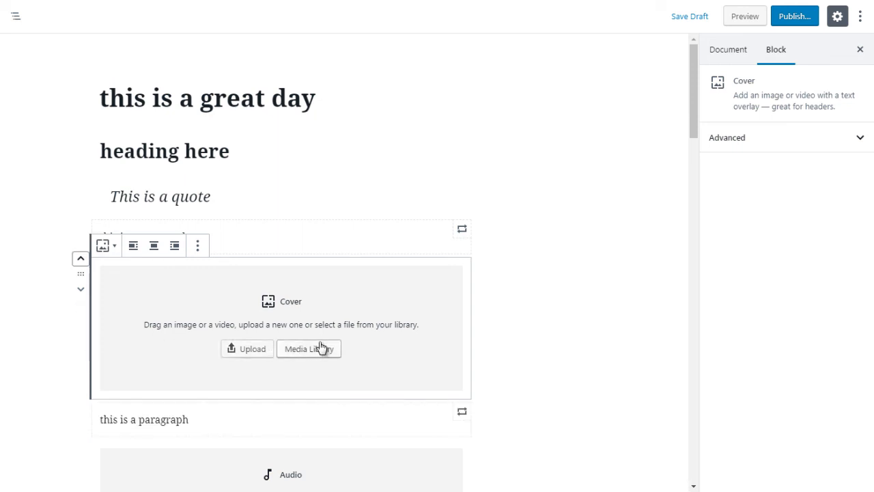